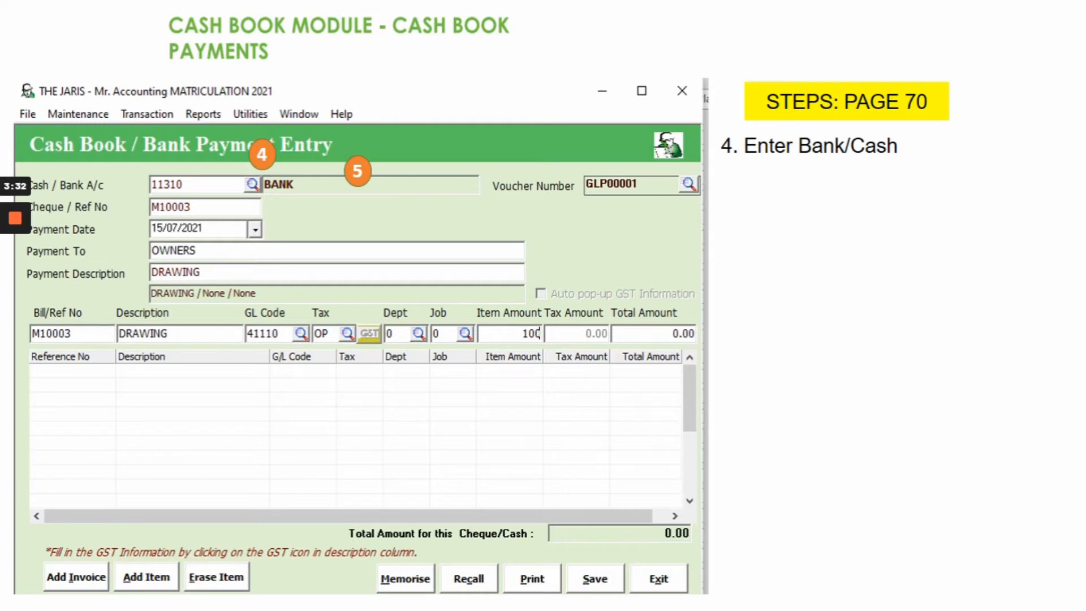
- Reveal instruction steps 5–9 and their form markers, then advance past the Cash Book Payments slide
click(386, 443)
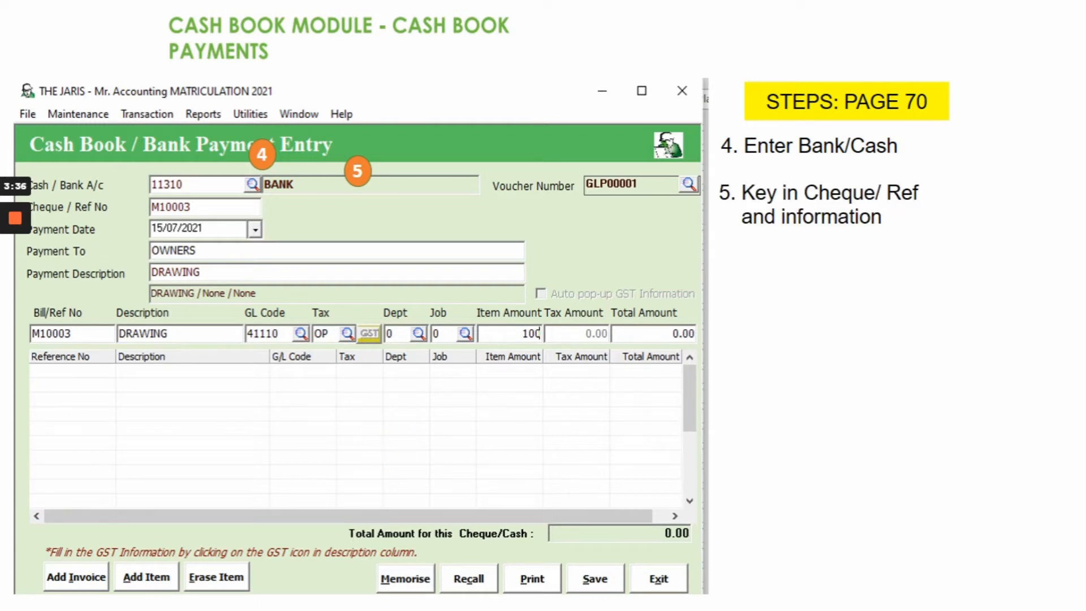
click(387, 443)
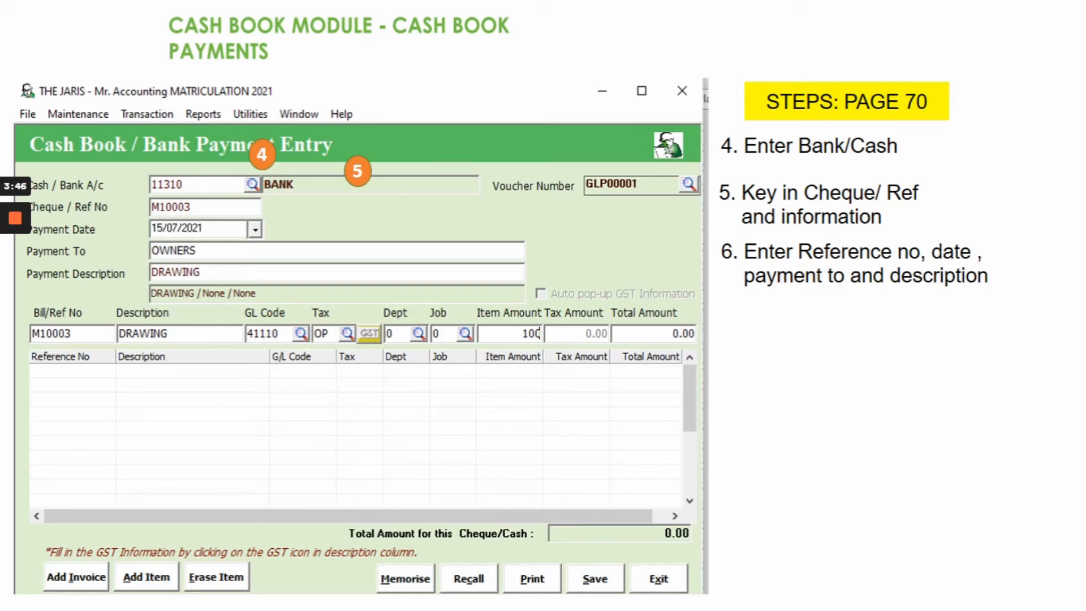
click(387, 443)
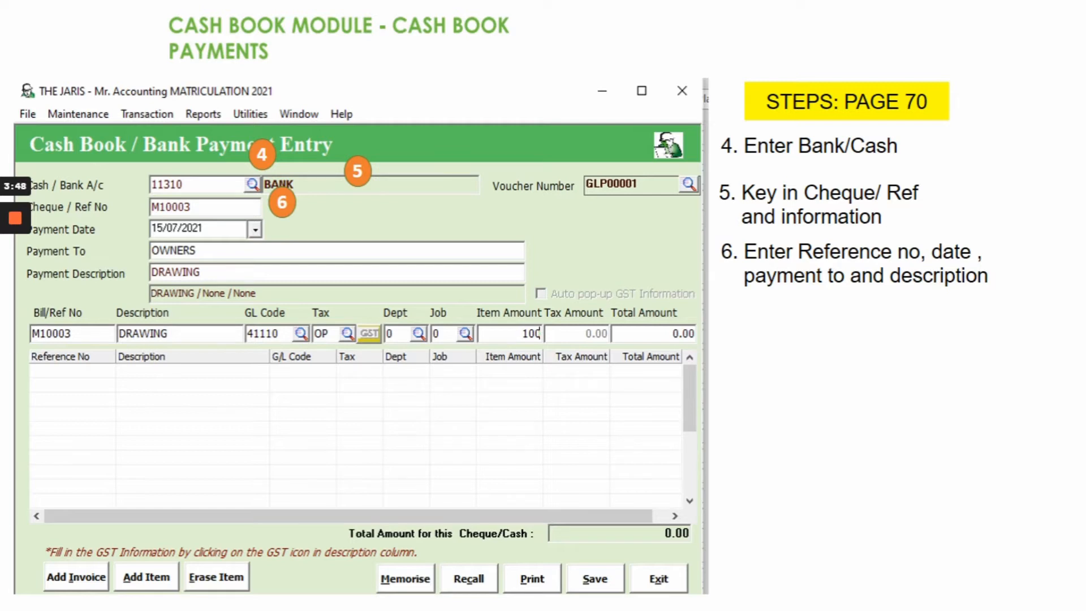
click(387, 442)
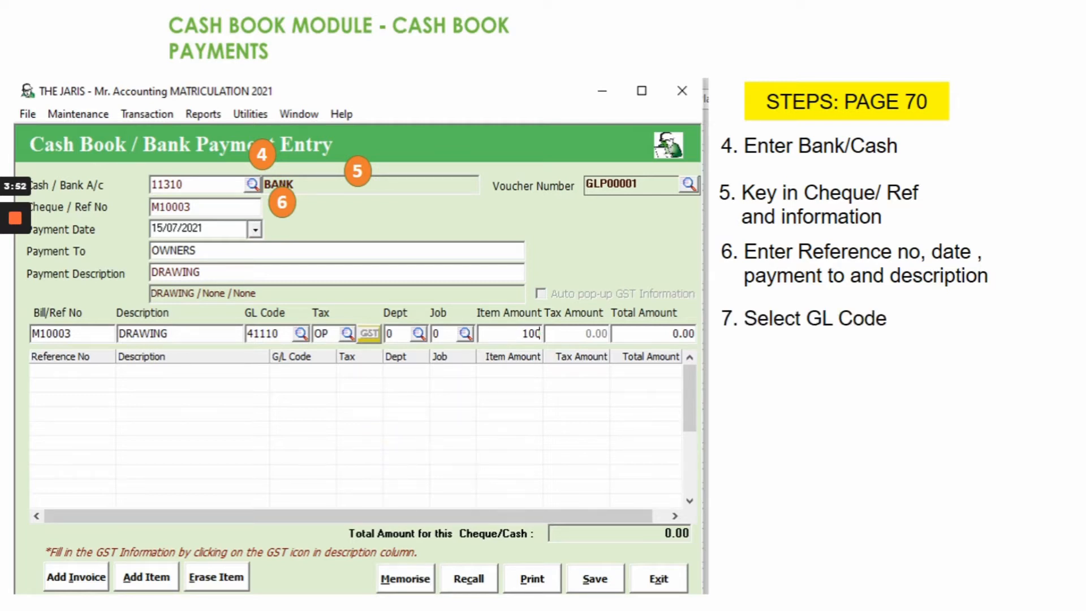
click(387, 443)
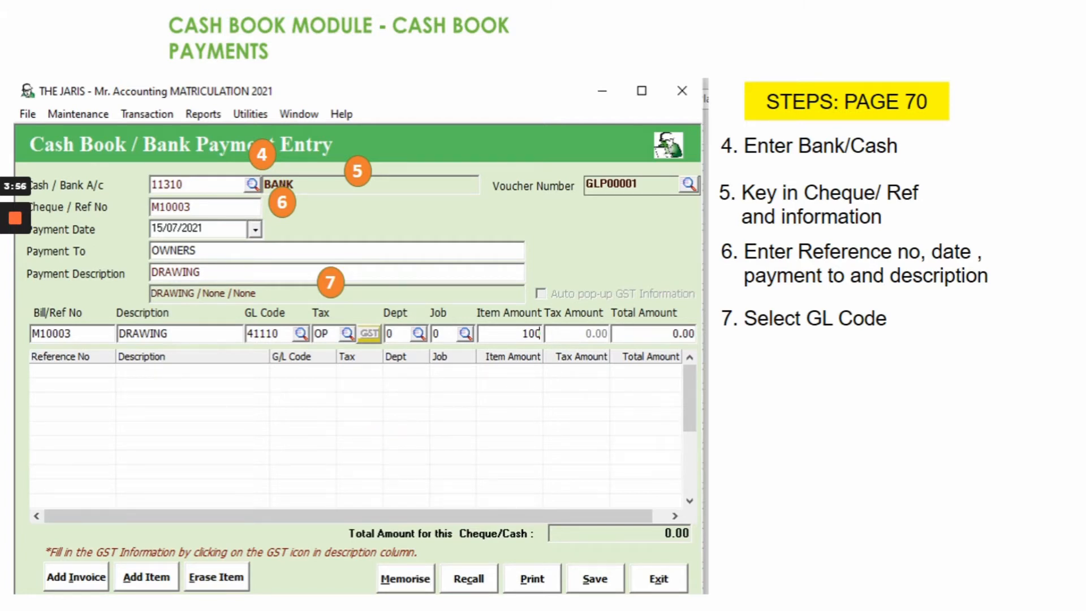
click(387, 443)
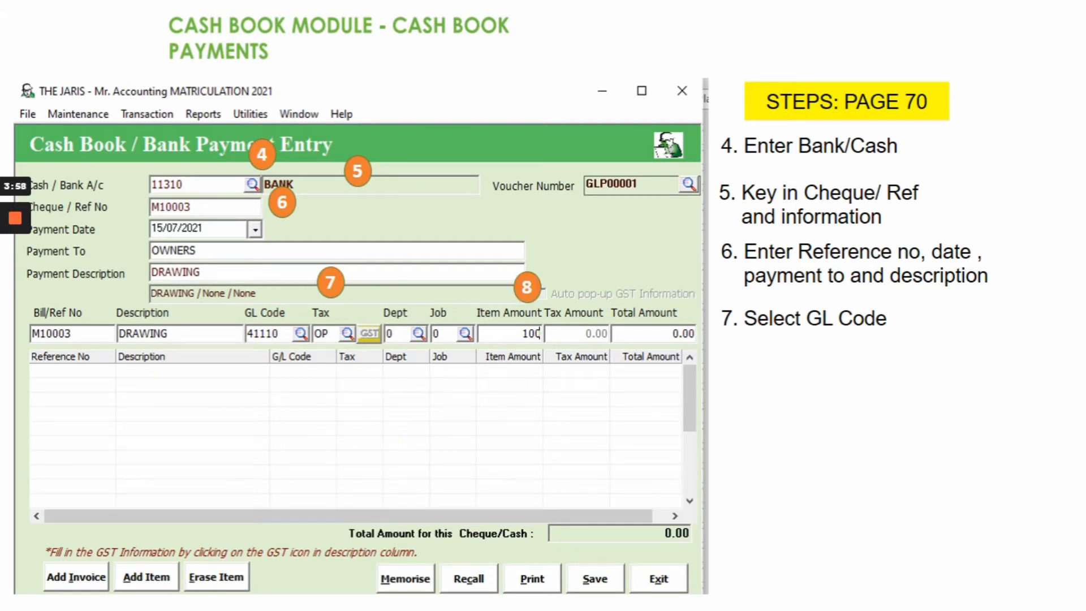
click(386, 442)
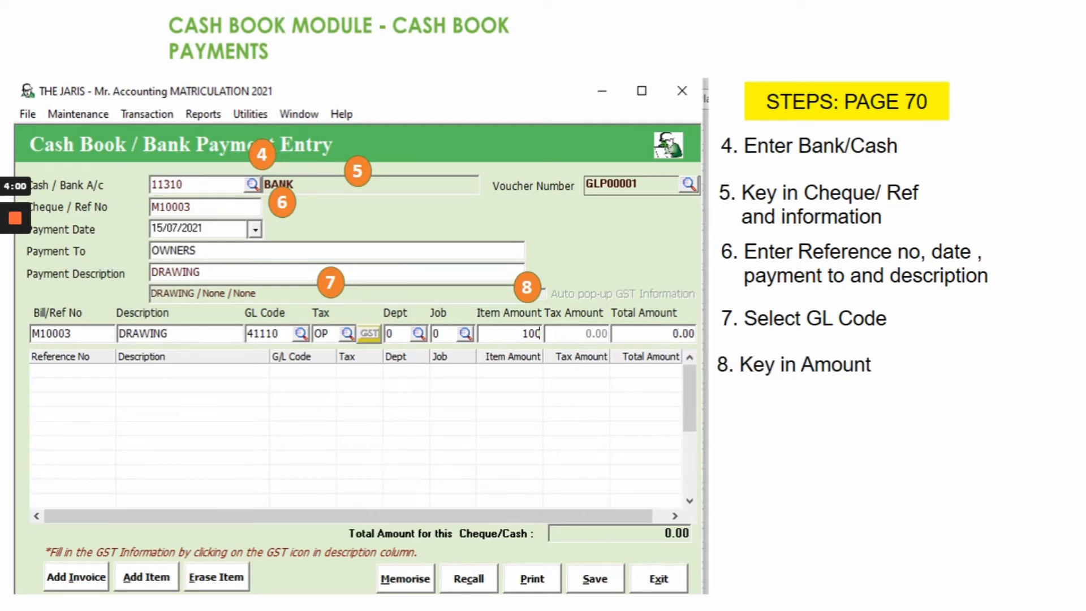
click(387, 443)
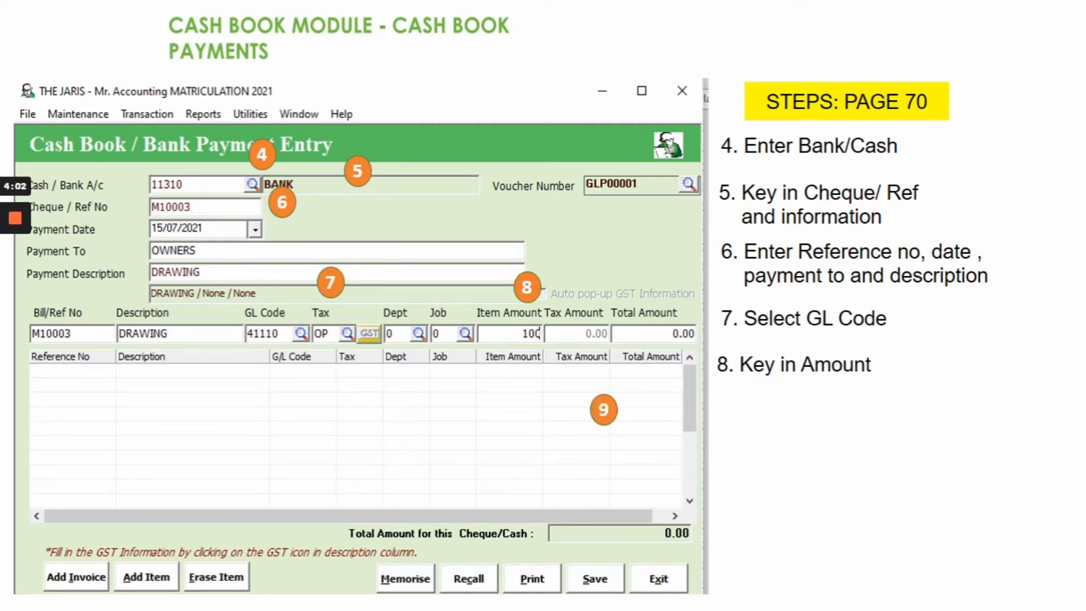
click(387, 443)
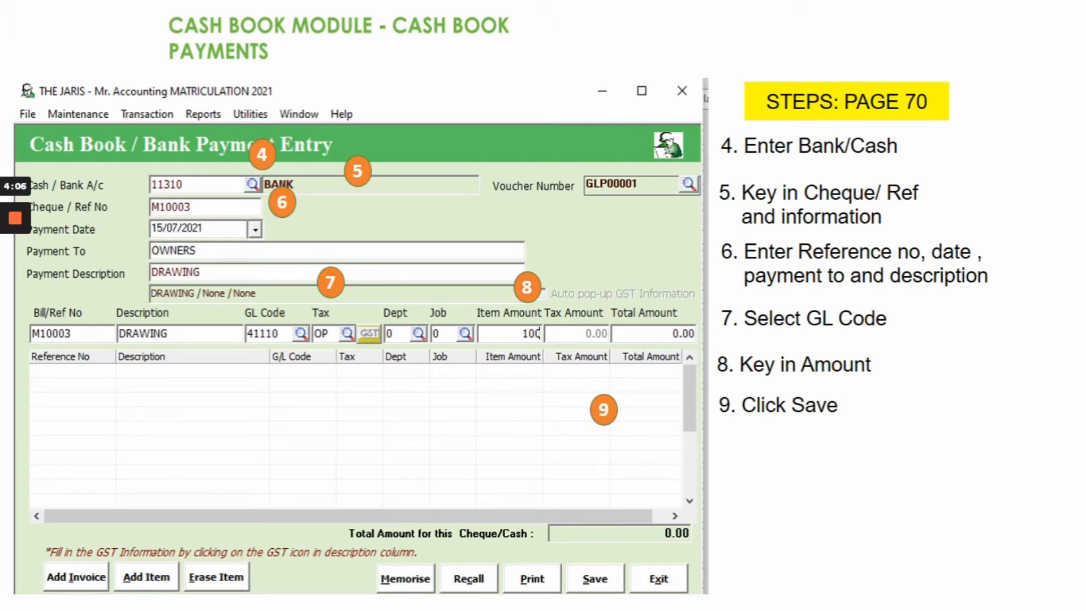
click(388, 444)
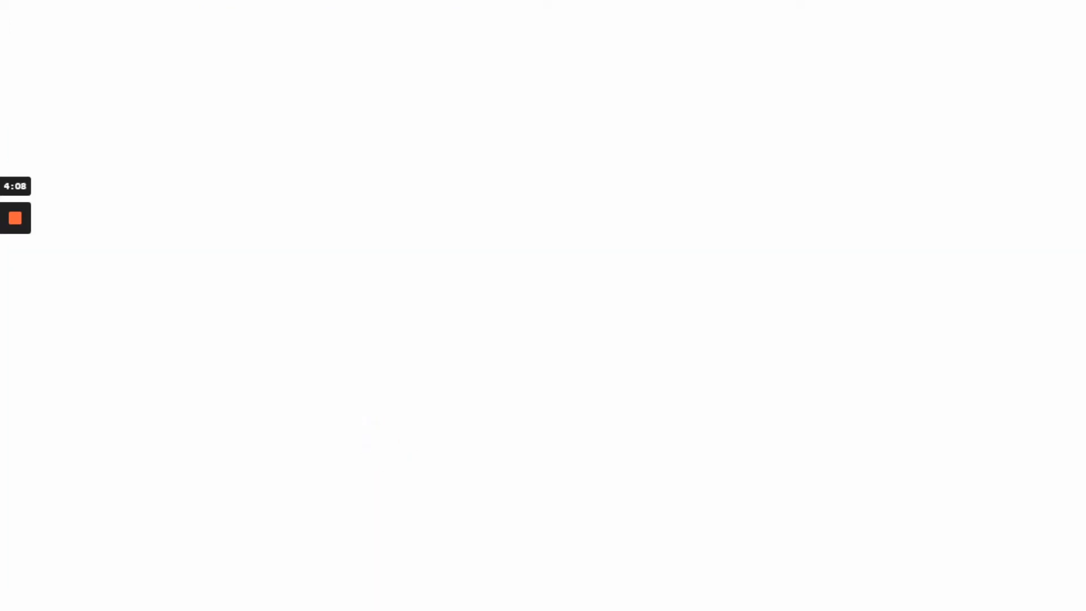
- Bring in the wages, drawings and cash voucher screenshots on the answer-check slide
click(388, 443)
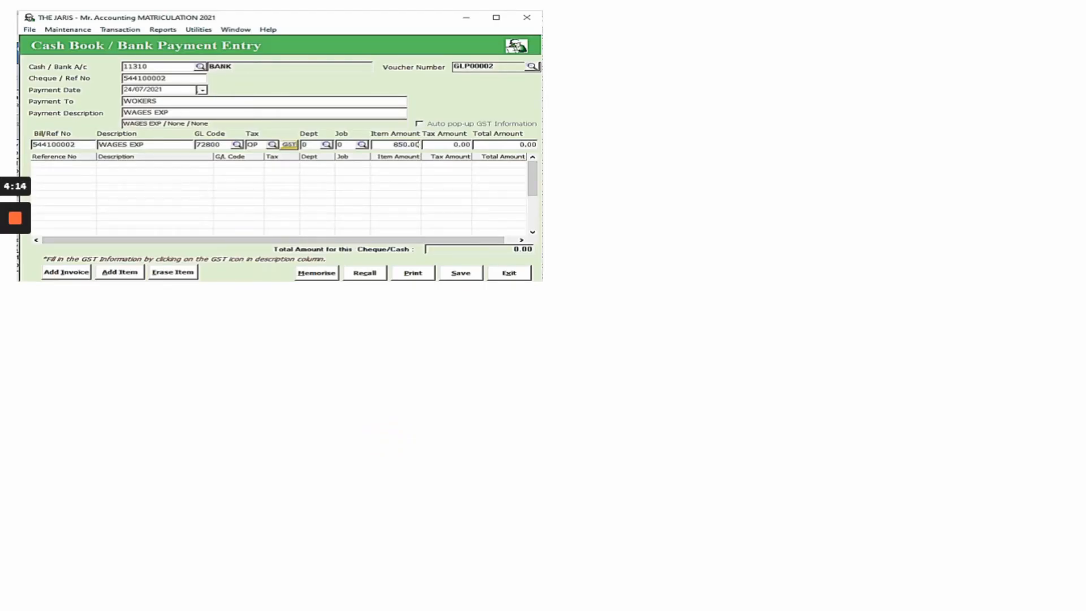
click(387, 443)
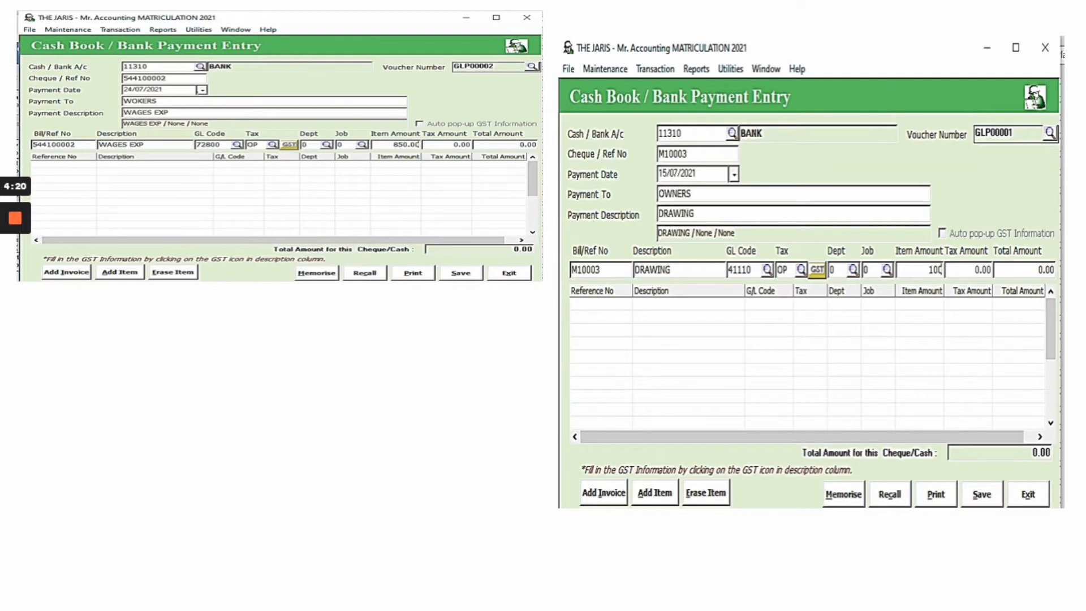
click(388, 443)
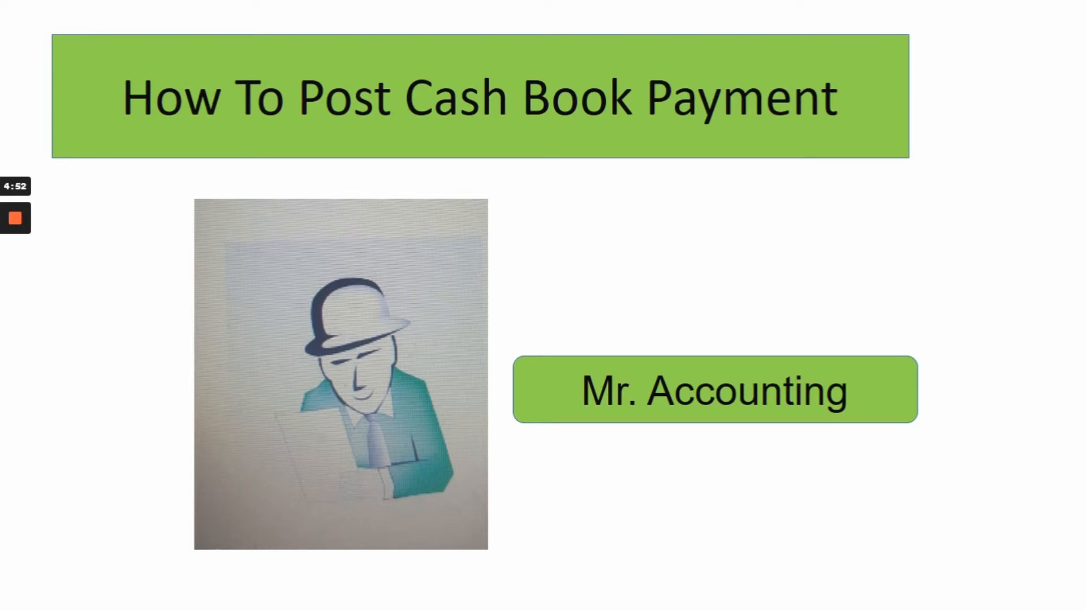
- End the PowerPoint slideshow and switch to the Mr. Accounting program
right_click(318, 306)
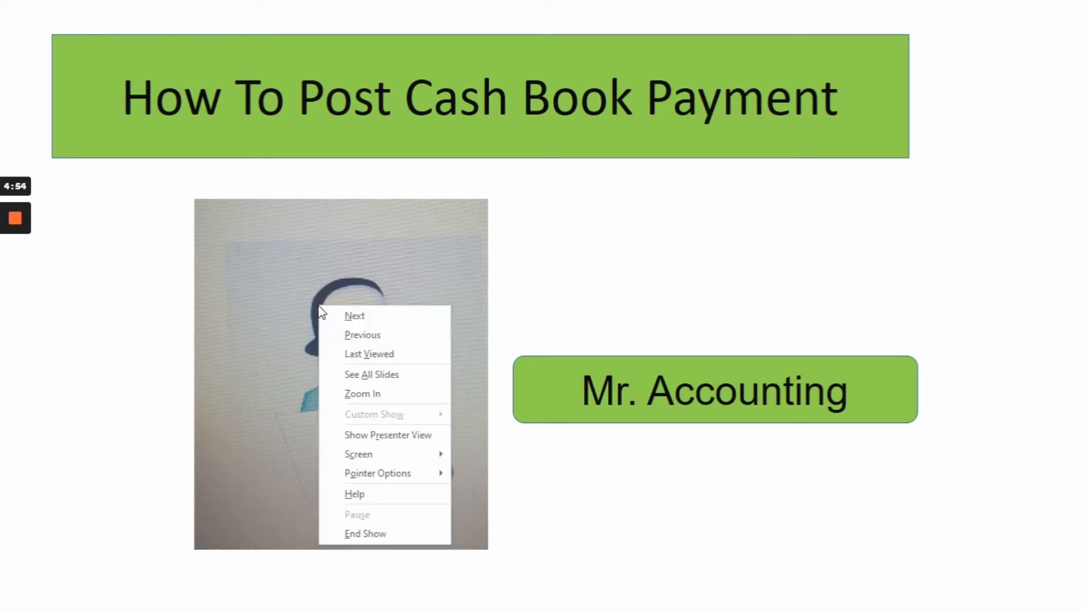
click(363, 535)
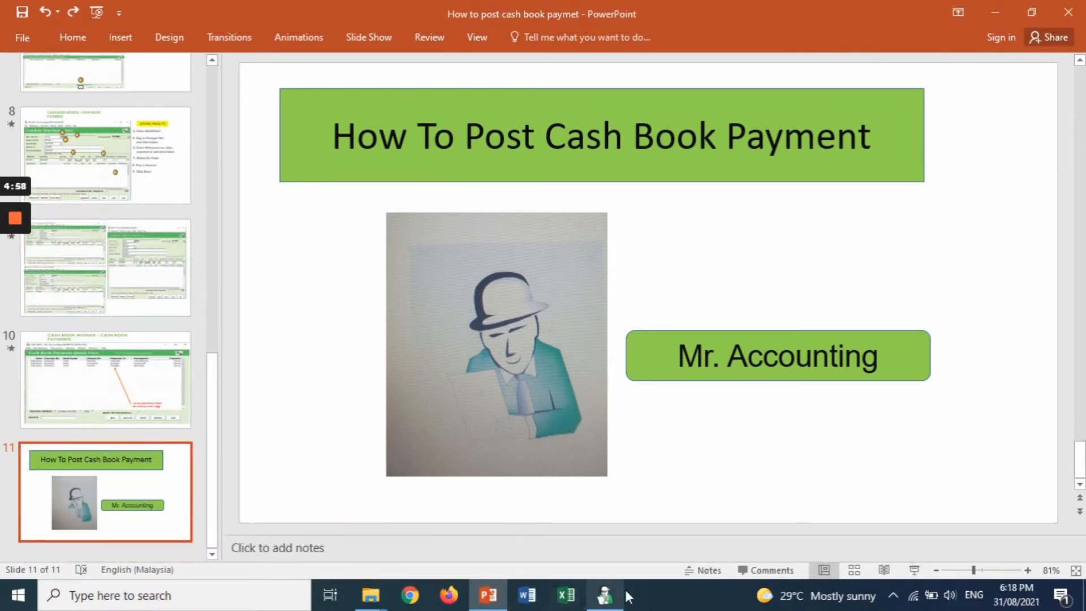
click(615, 591)
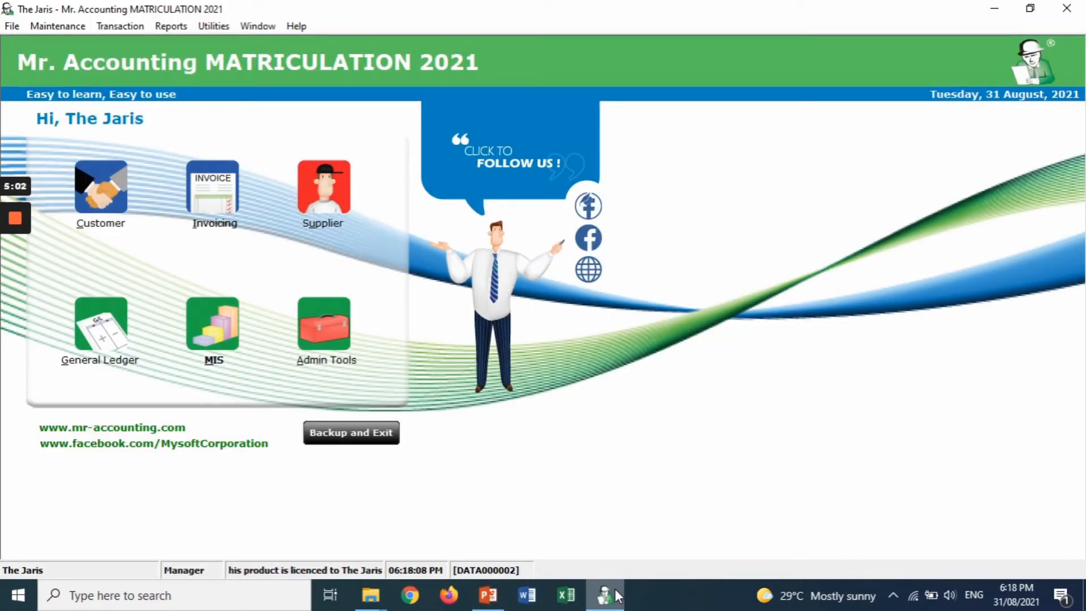
- Go to General Ledger's Cash Book Payment records and start a new payment entry
click(82, 352)
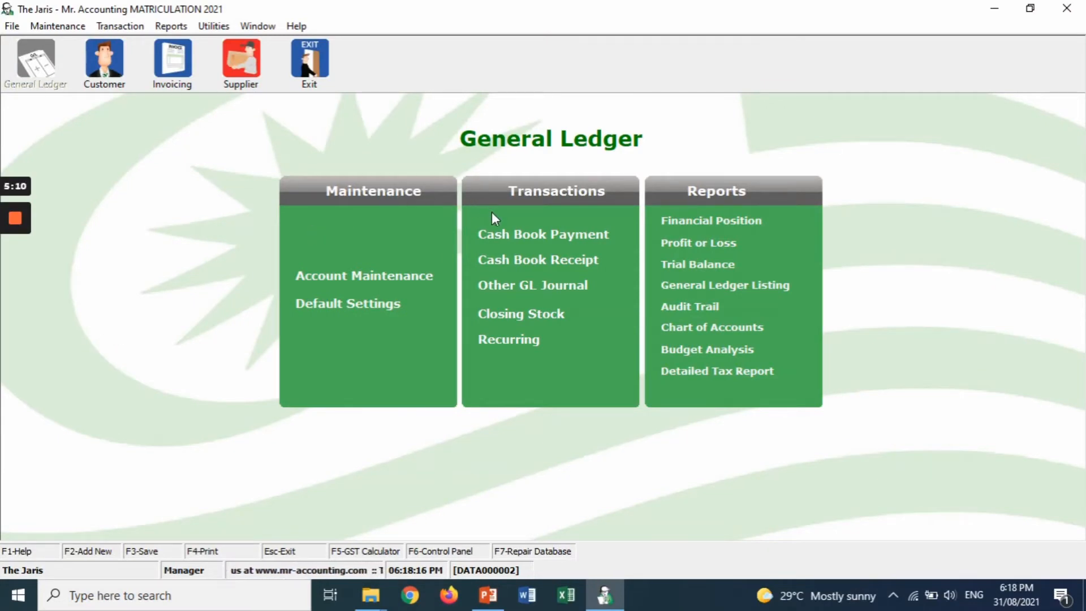
click(519, 242)
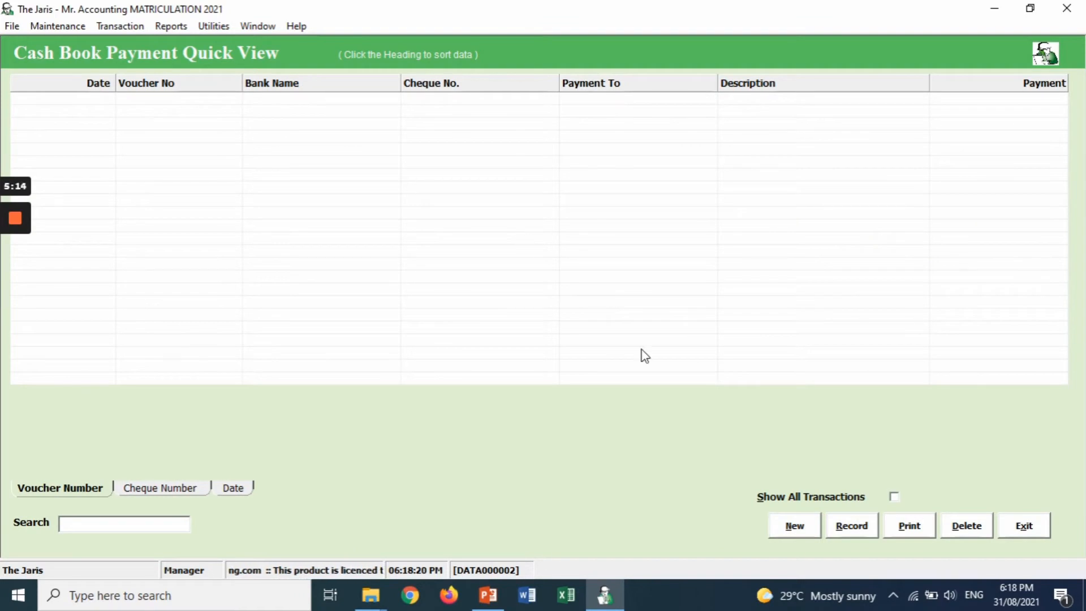
click(803, 531)
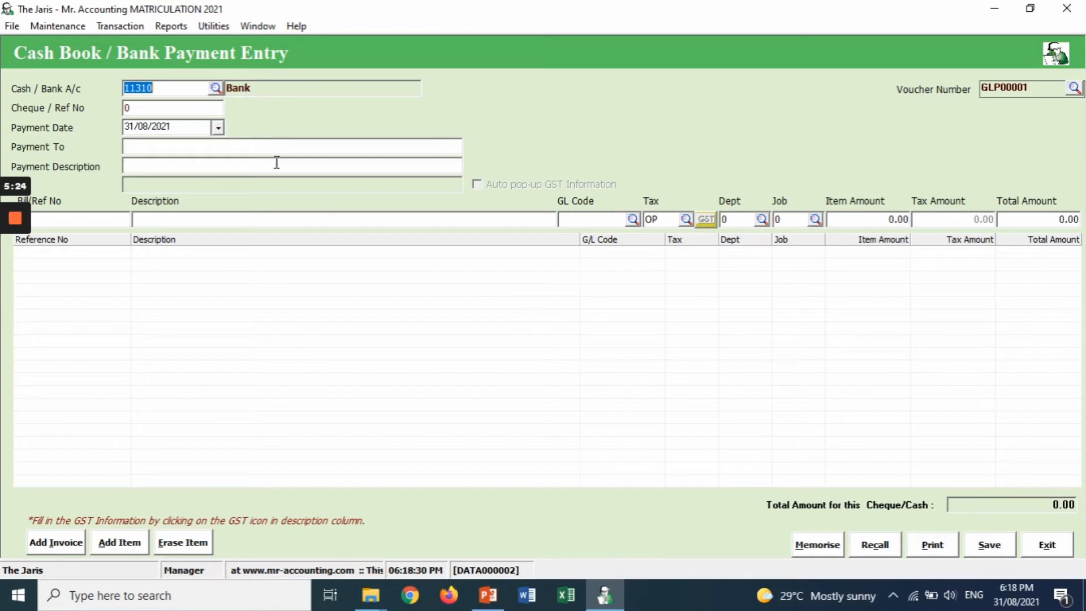
- Change the paying account from Bank 11310 to 11100 Cash
click(216, 91)
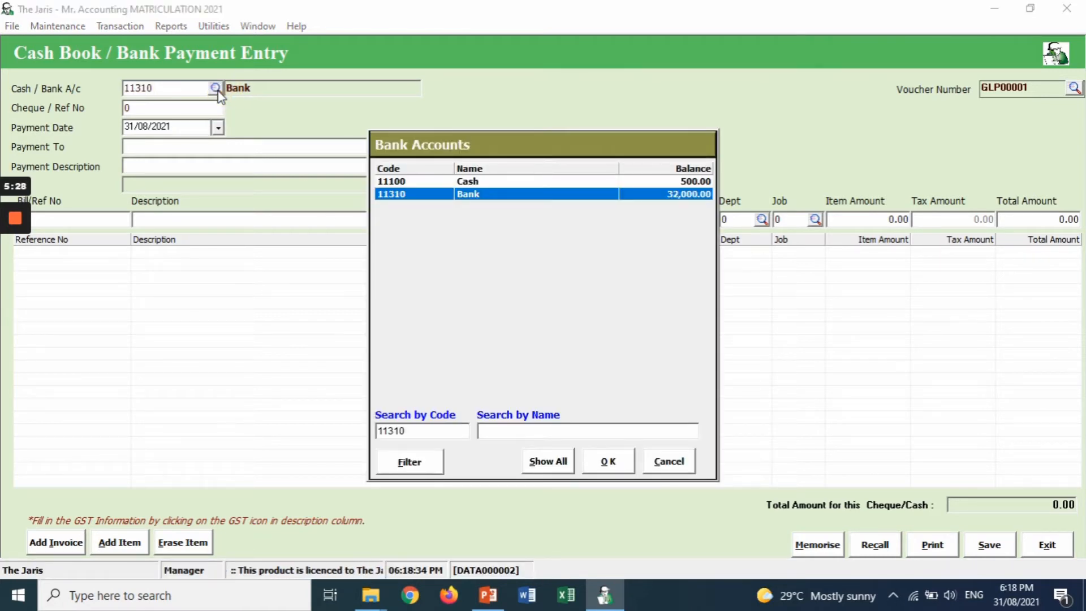
click(426, 180)
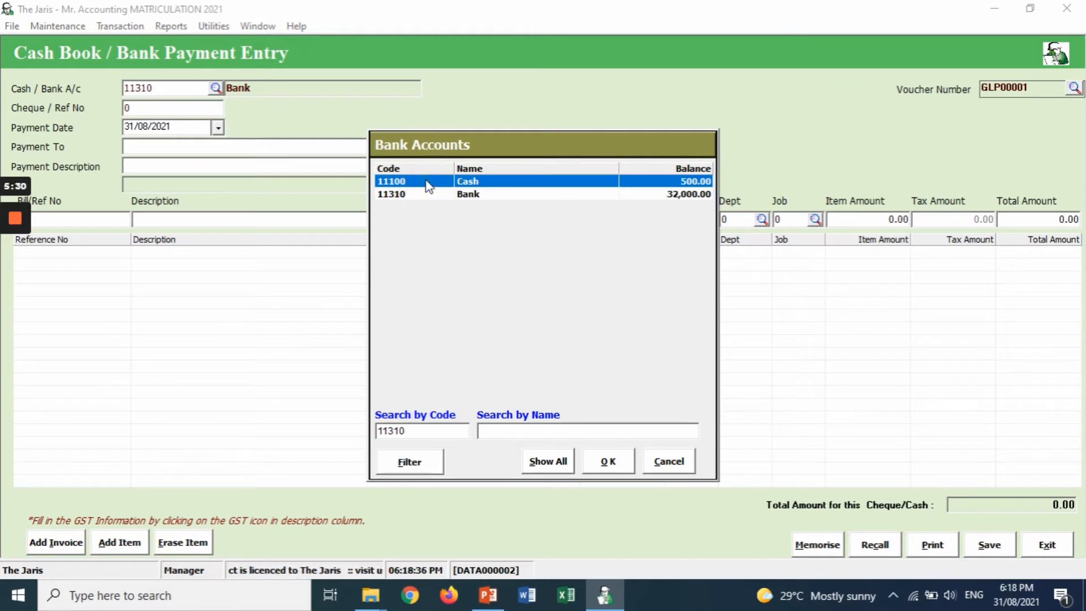
click(609, 465)
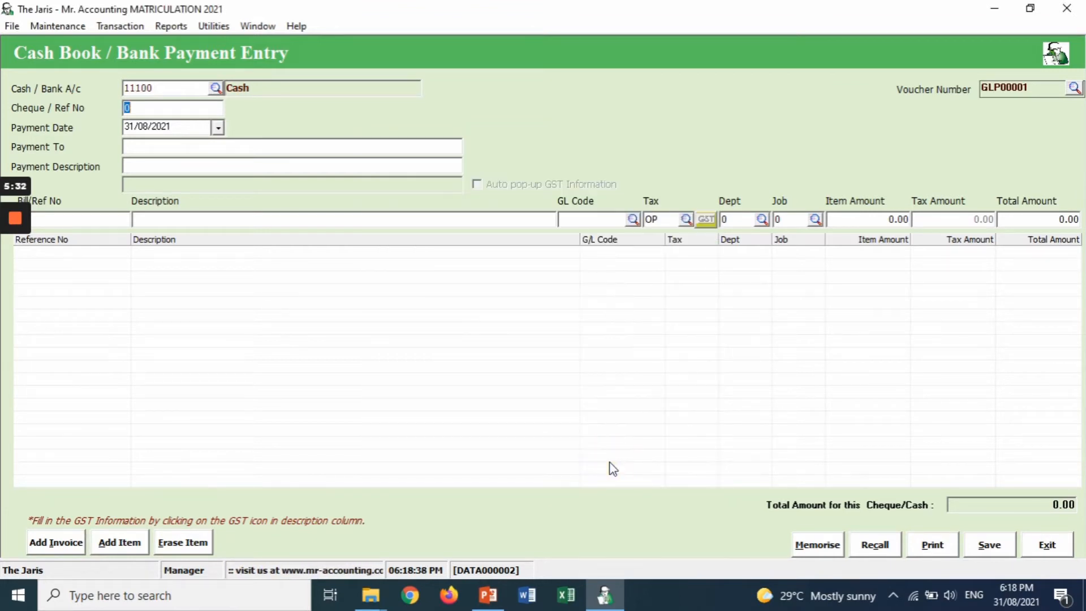
click(205, 112)
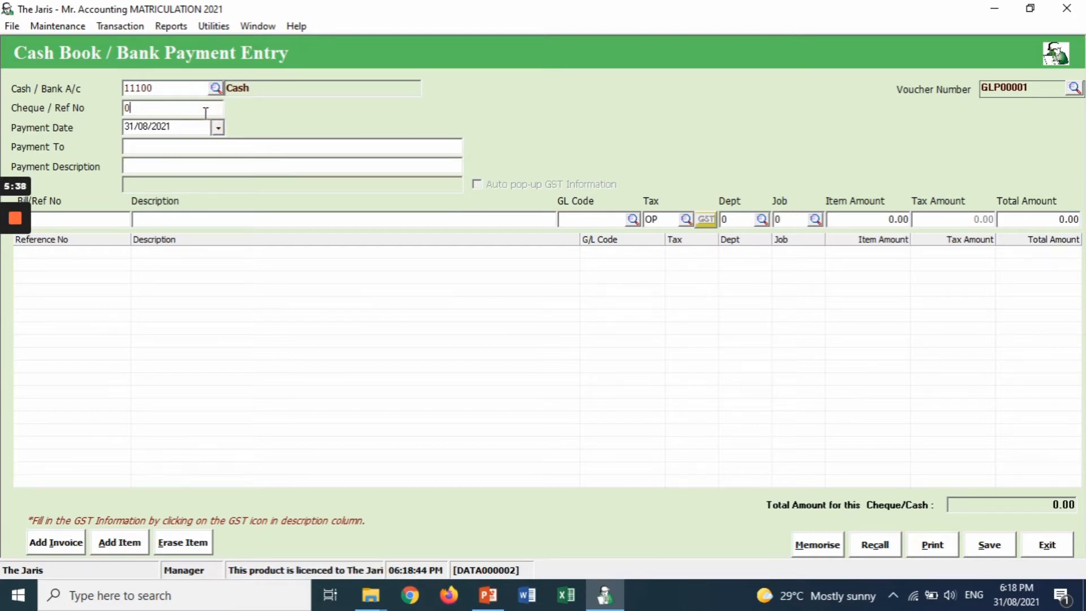
- Enter reference M10003 and set the payment date to 15/07/2021
key(BackSpace)
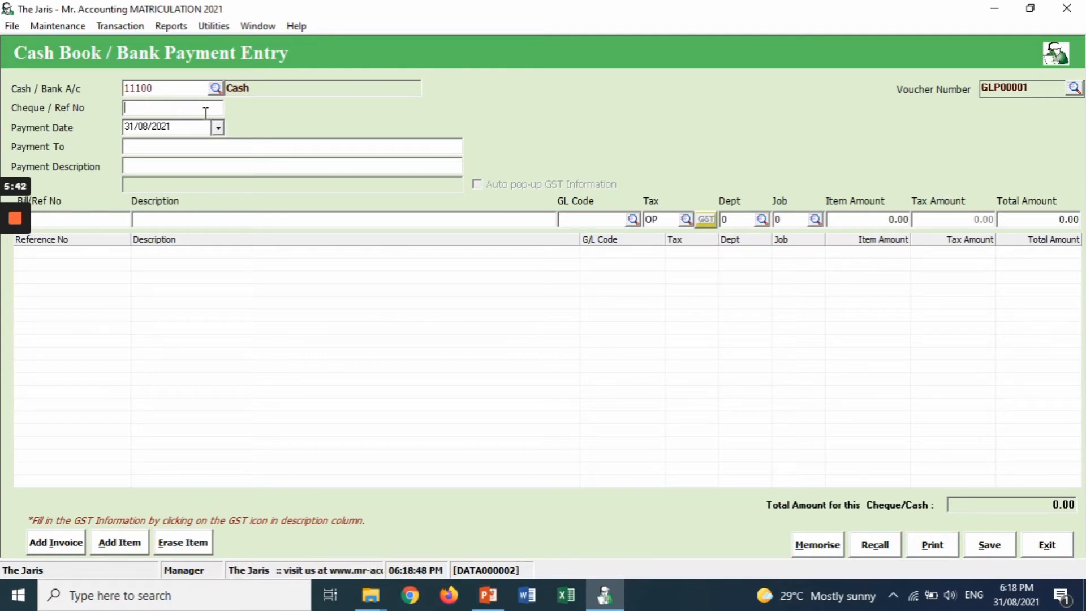
text(M)
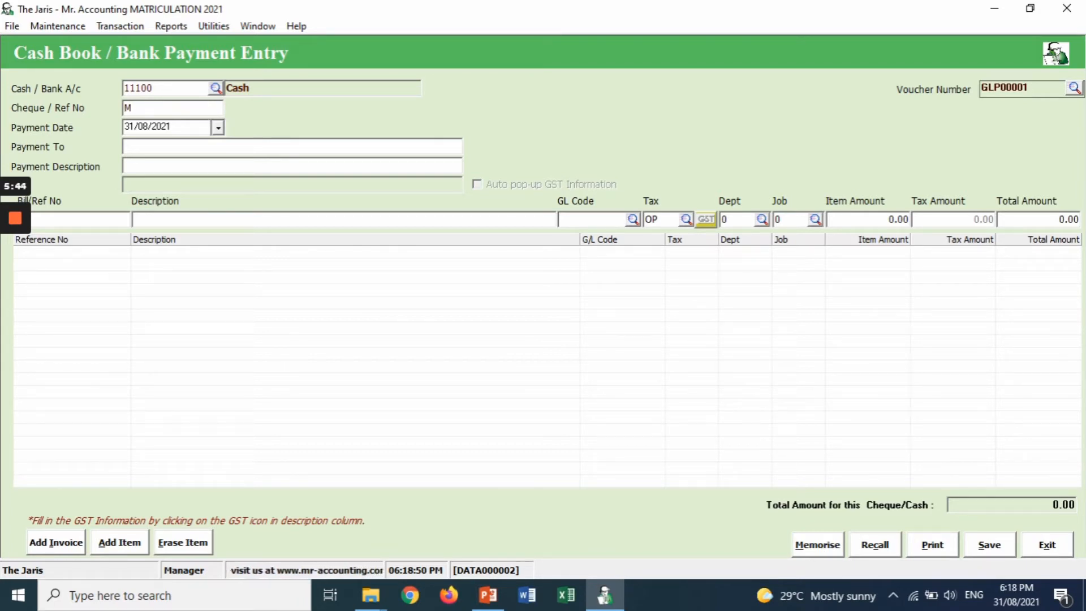
text(1)
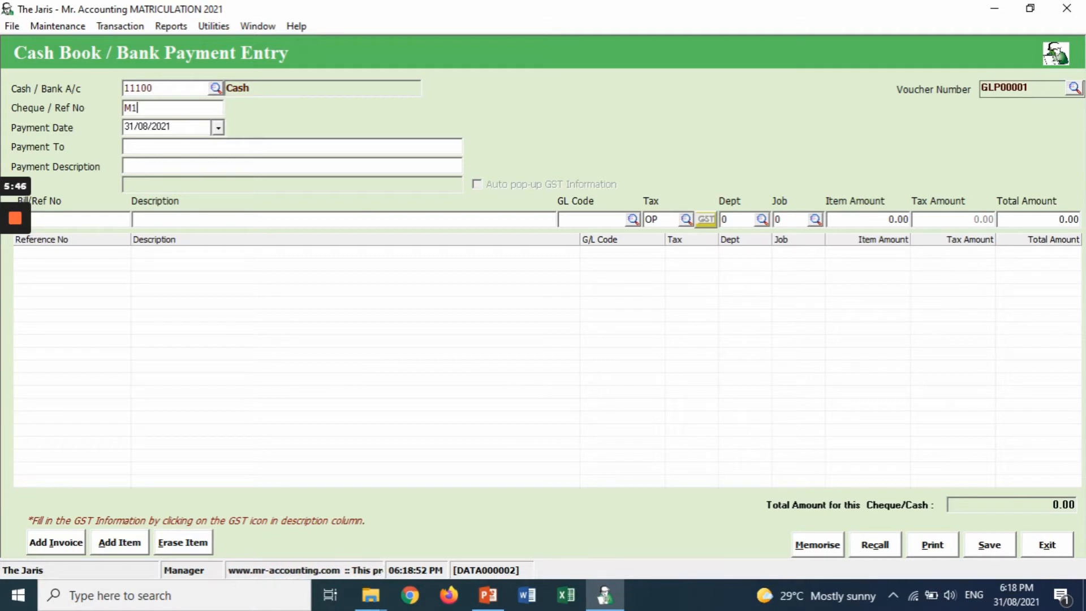
text(0)
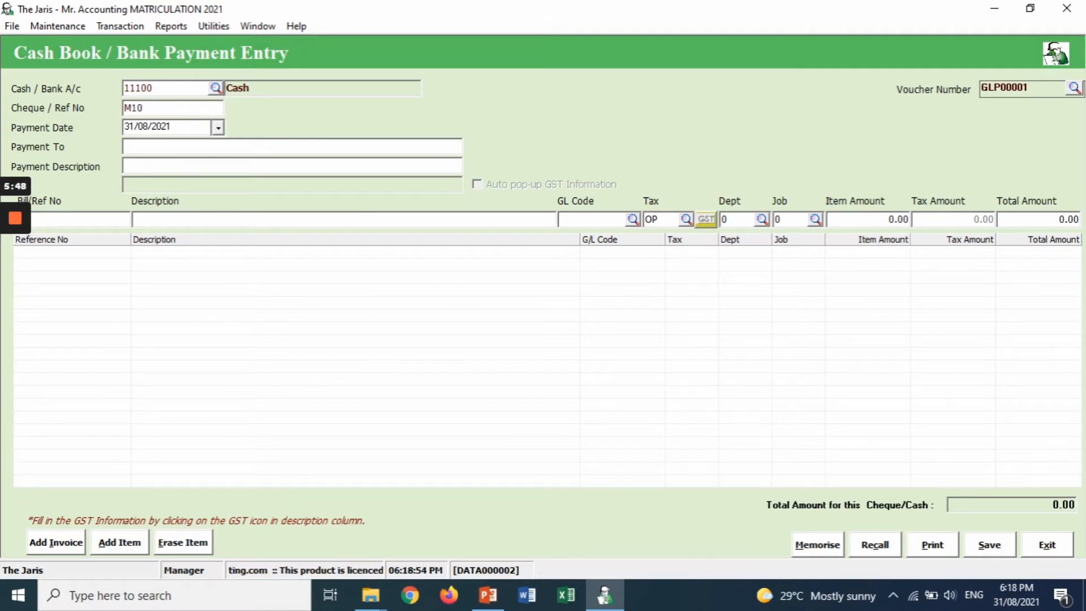
text(003)
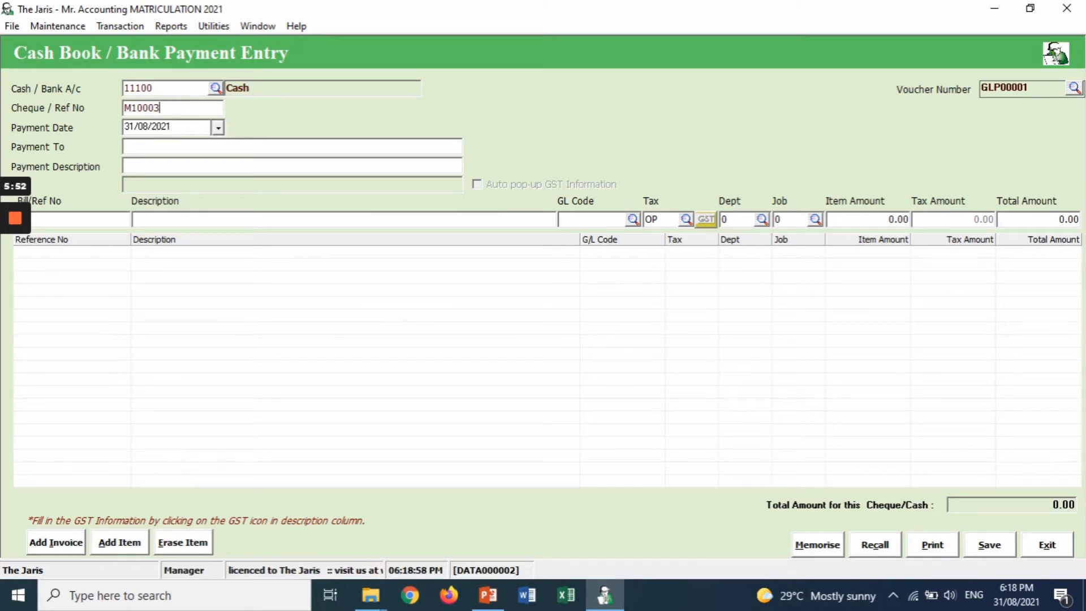
click(217, 131)
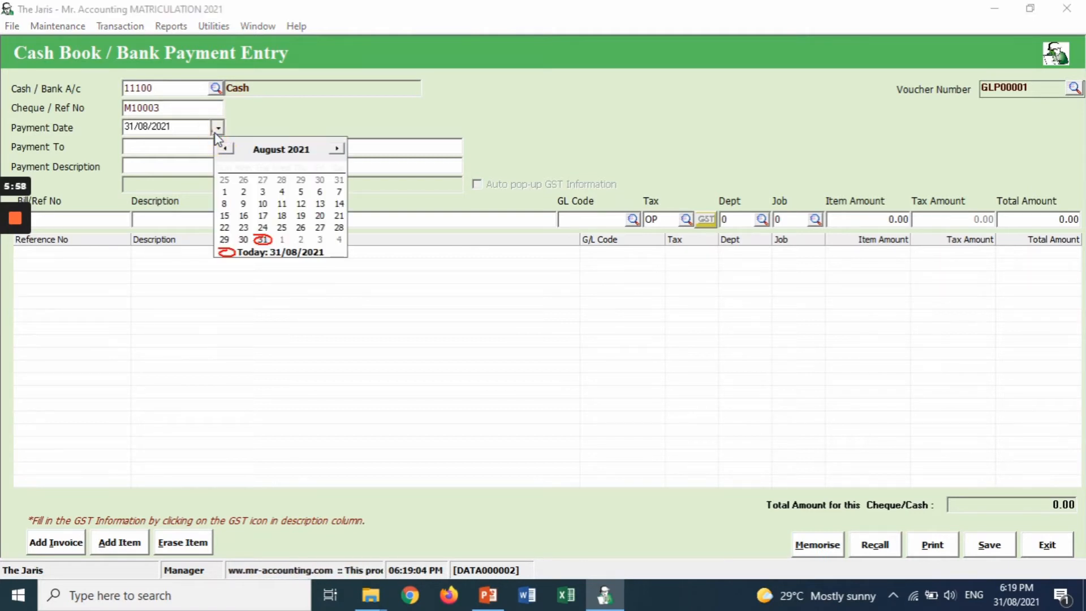
click(227, 149)
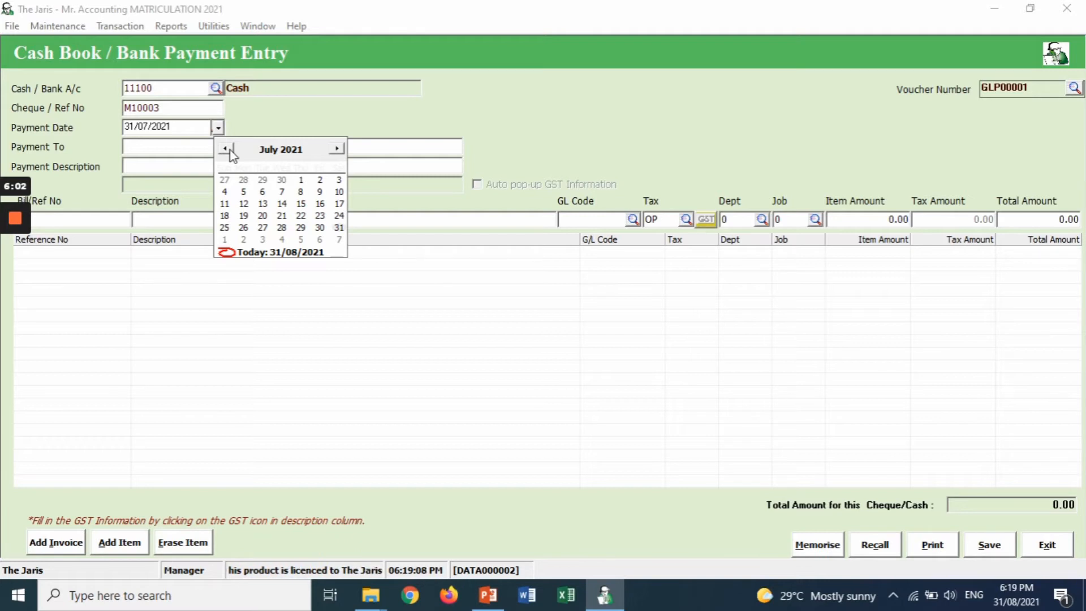
click(299, 204)
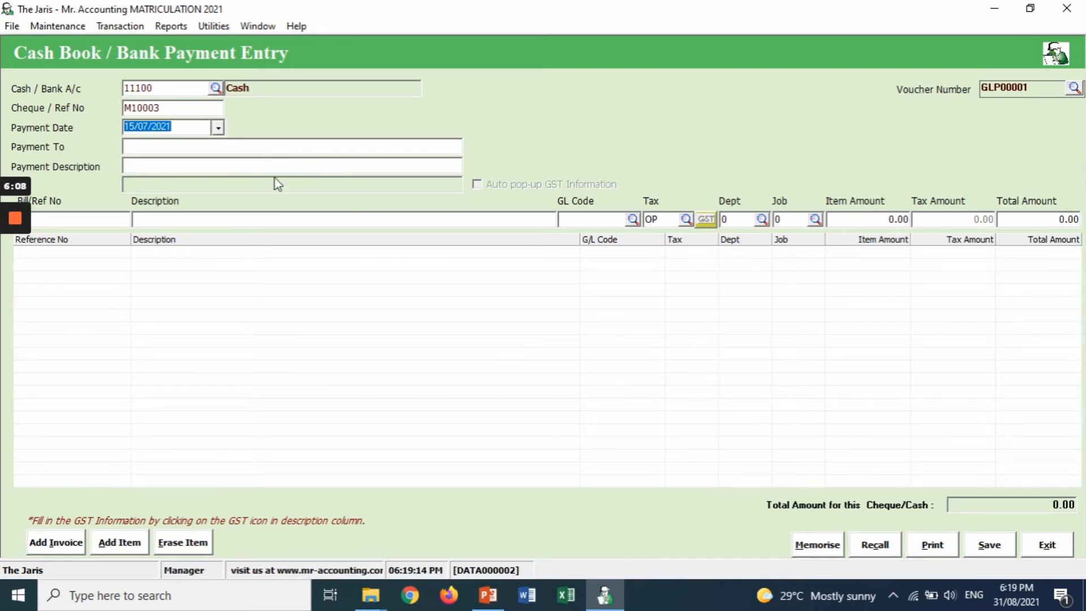
click(260, 147)
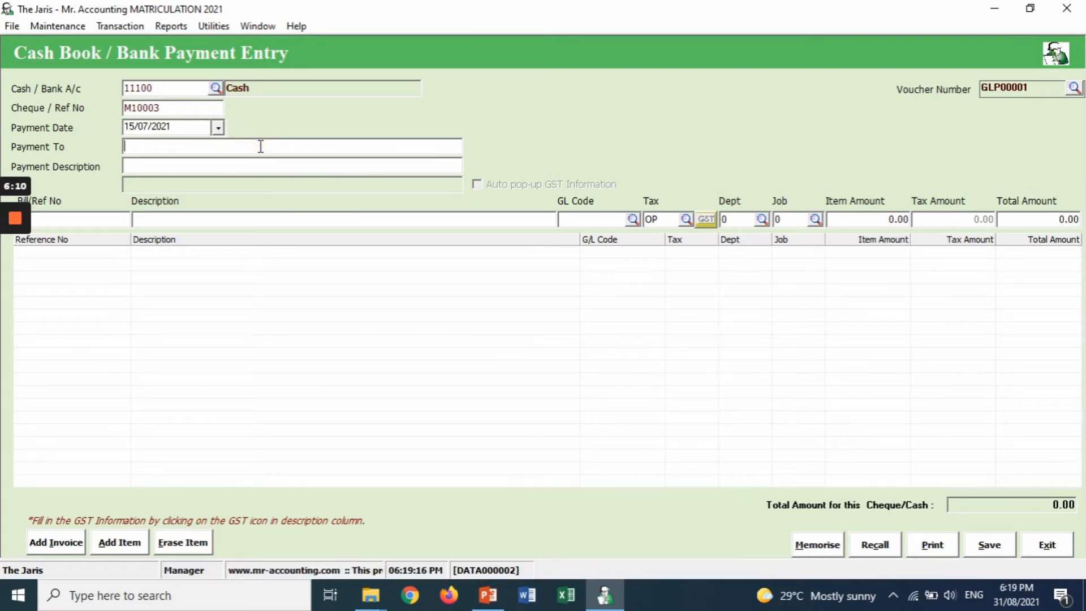
- Enter Owner as payee and 'drawings' as the payment and item description
text(O)
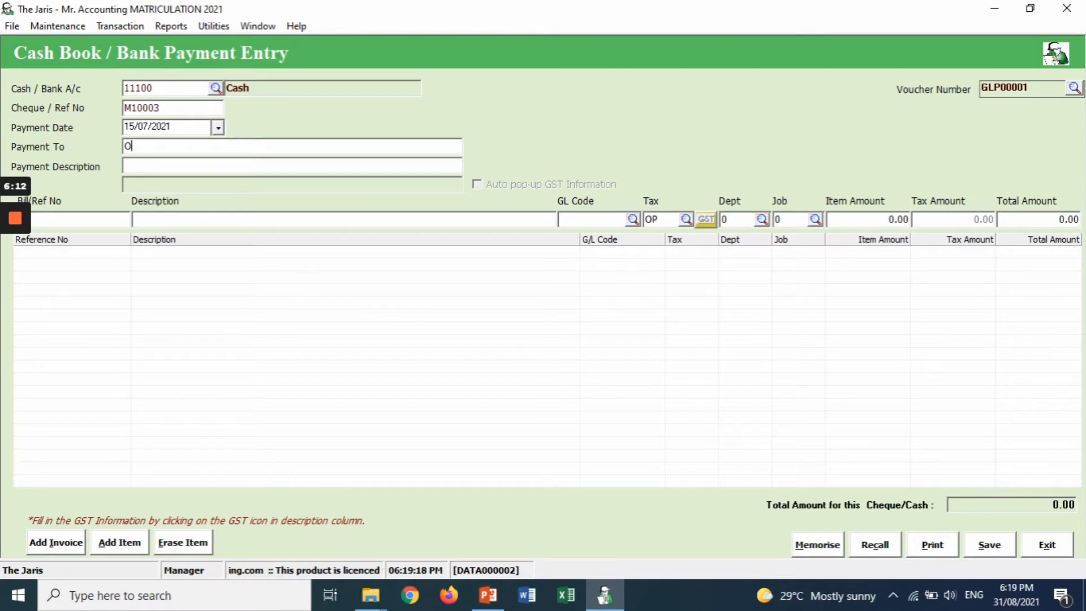
text(wne)
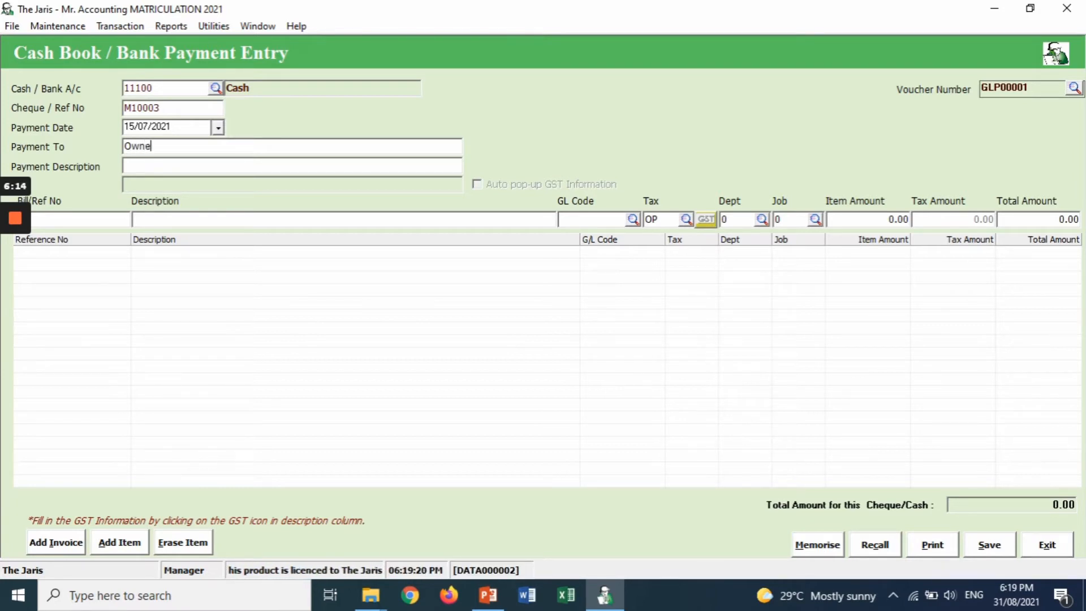
text(r)
click(262, 162)
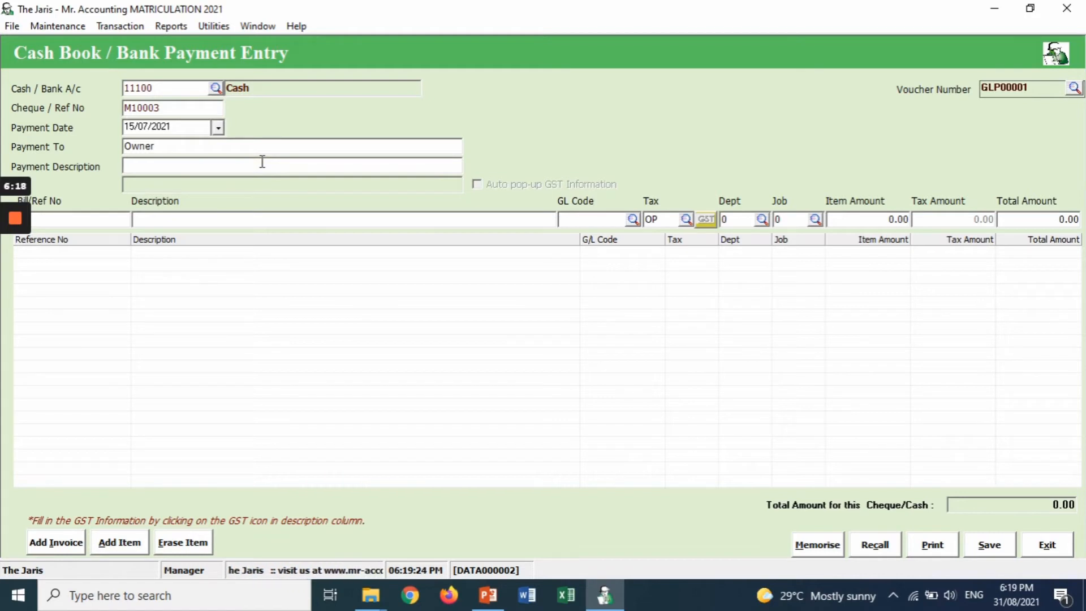
text(draw)
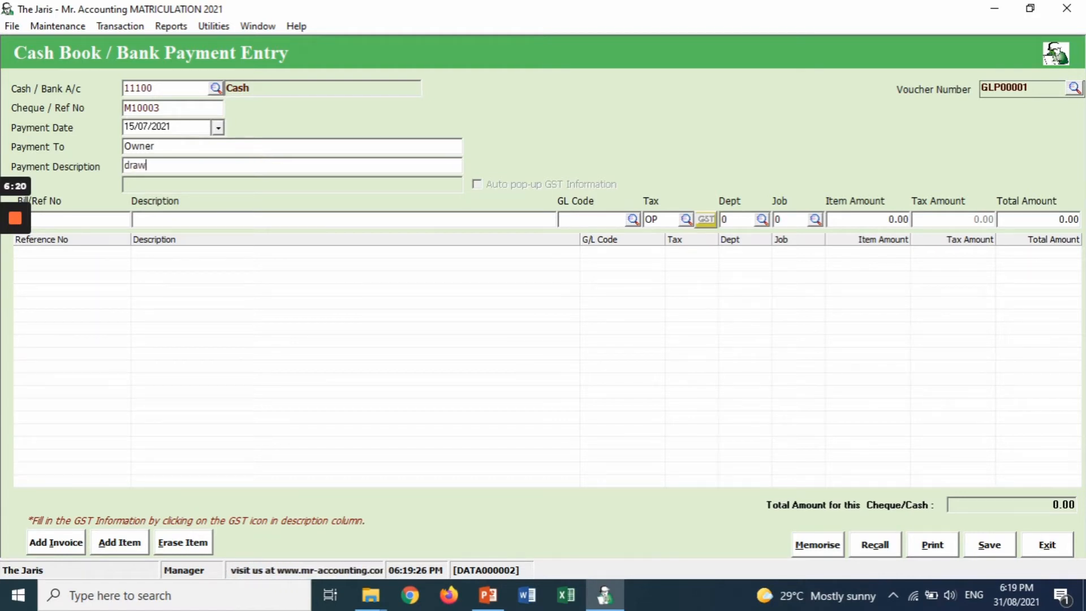
text(ings)
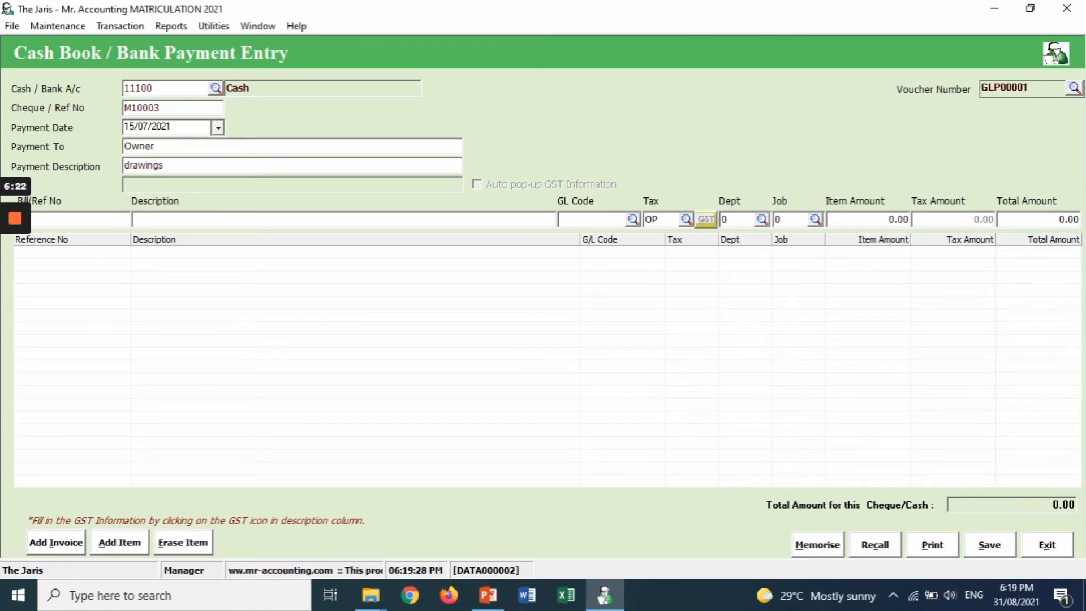
key(Tab)
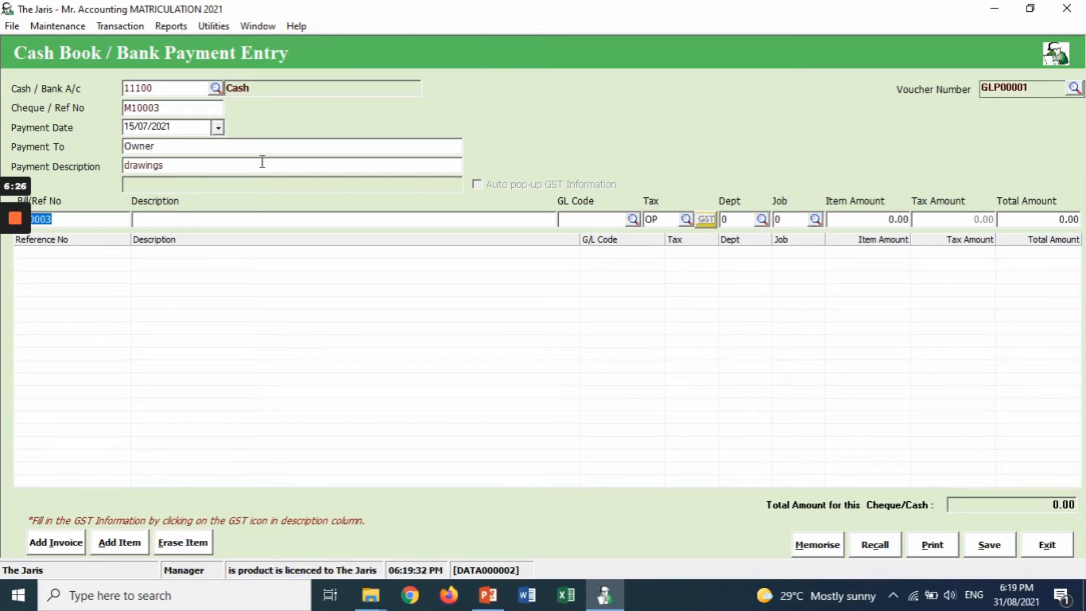
key(Tab)
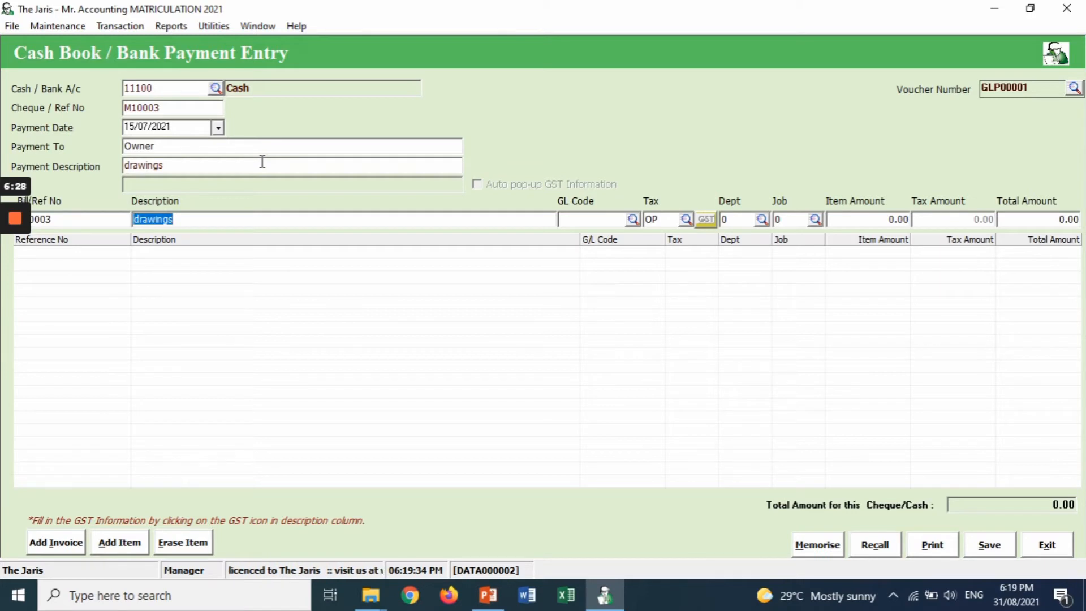
key(Tab)
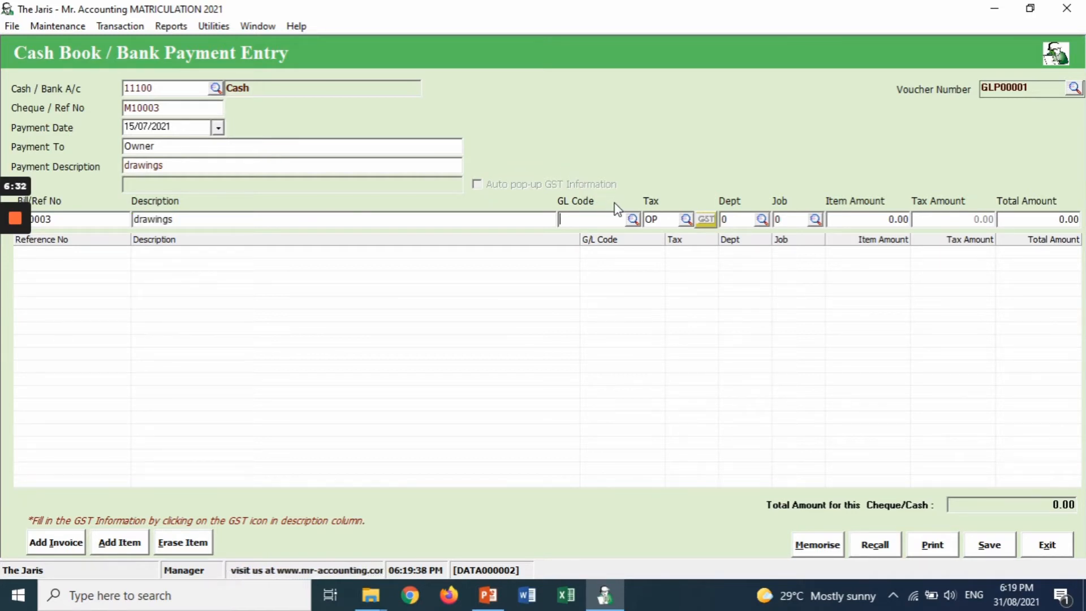
click(633, 220)
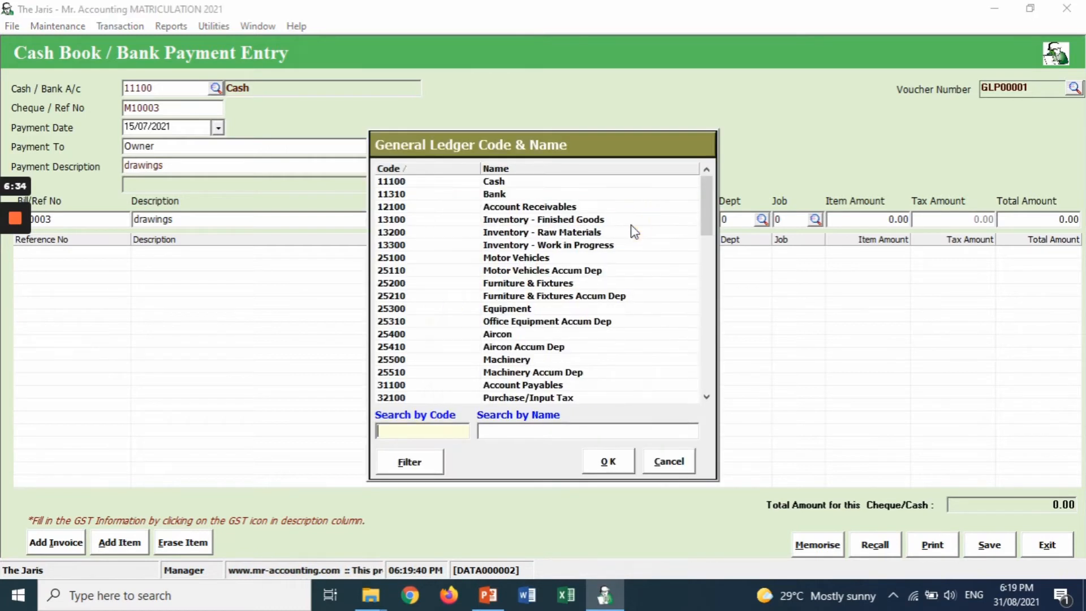
- Code the drawings line to GL account 41110 Drawings, keeping tax OP and Dept and Job 0
click(531, 430)
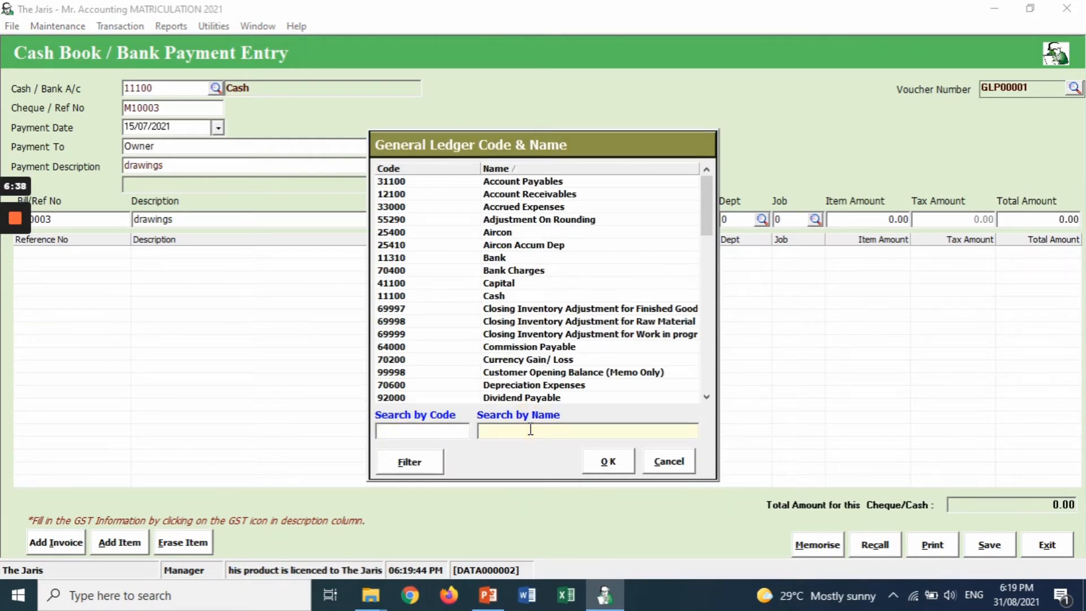
text(D)
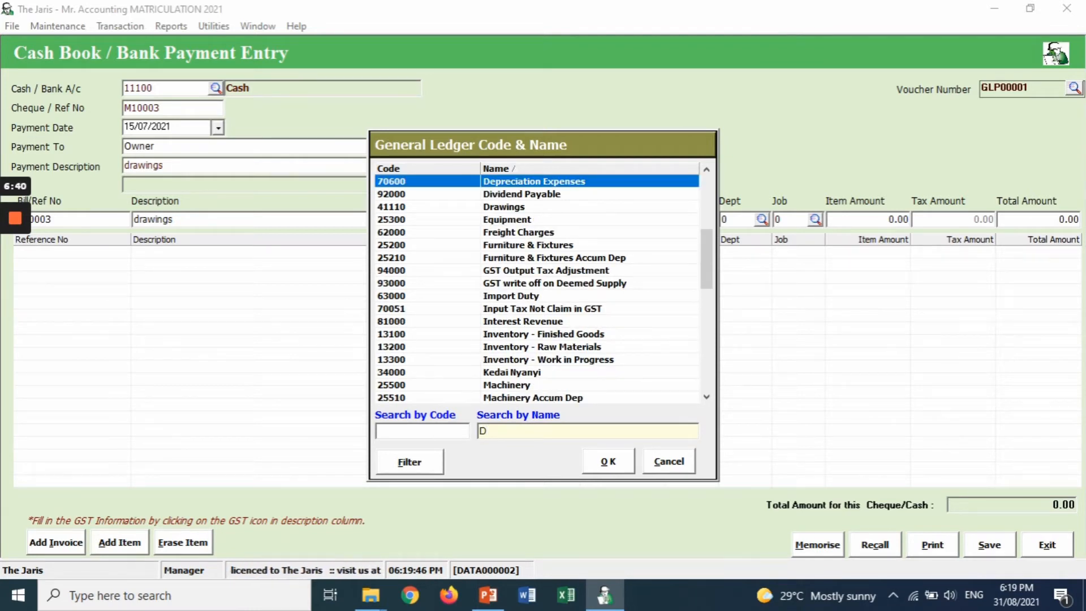
click(526, 207)
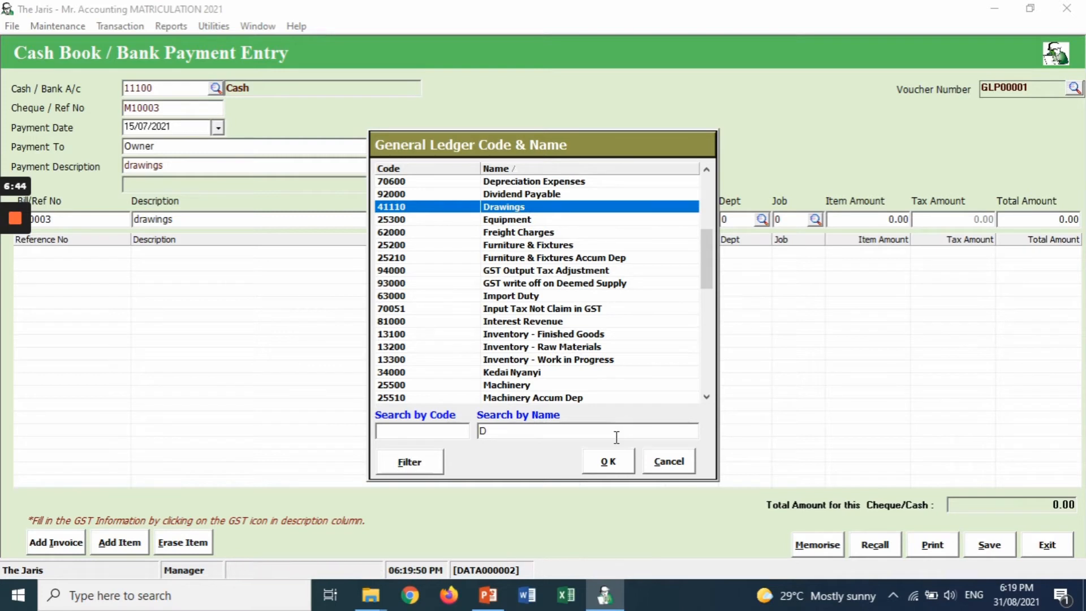
click(609, 462)
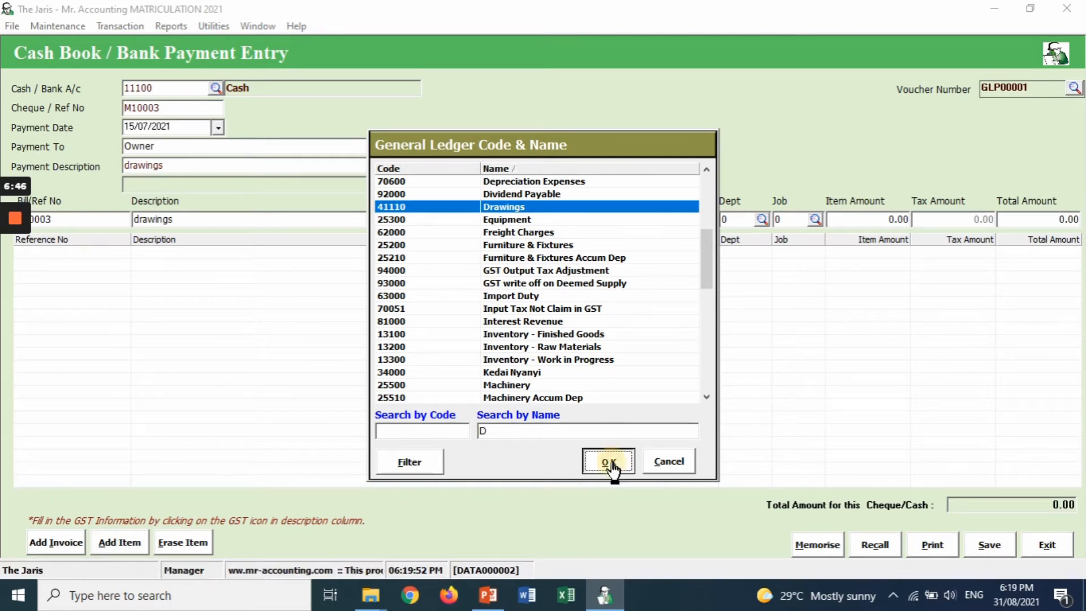
key(Tab)
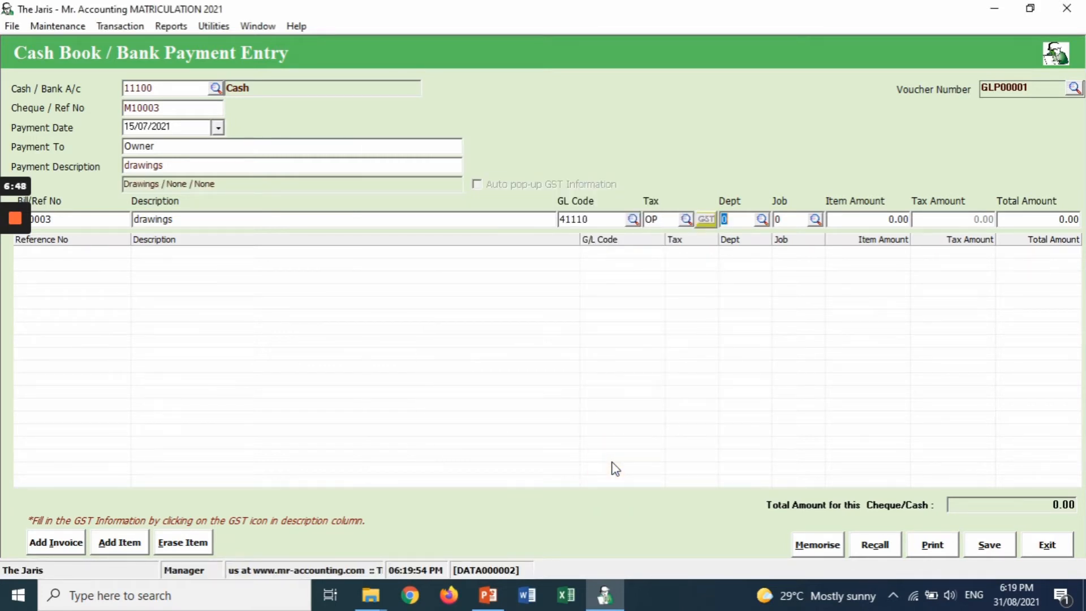
key(Tab)
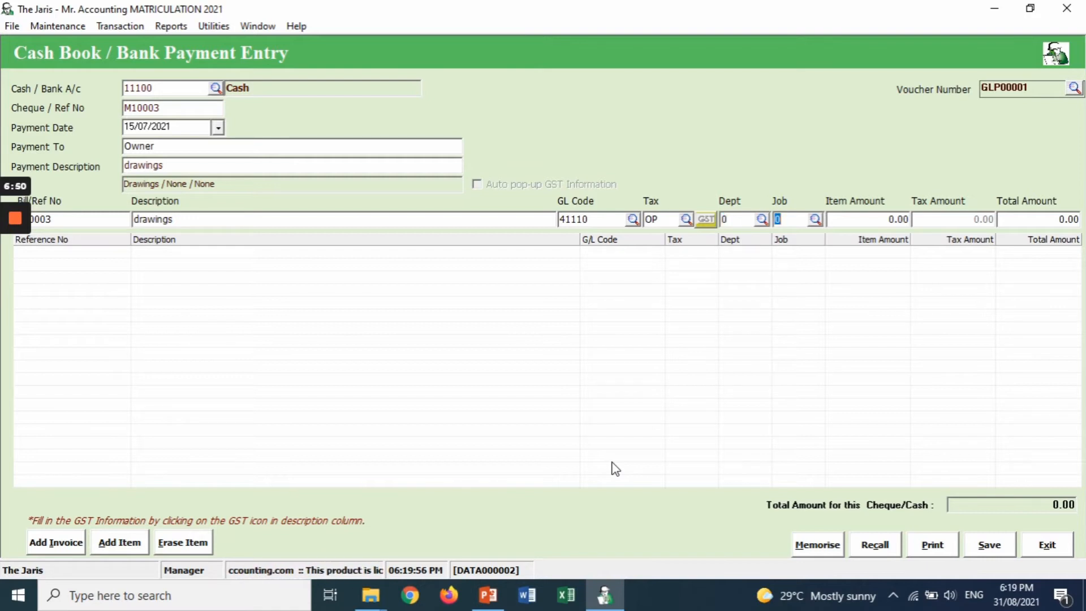
key(Tab)
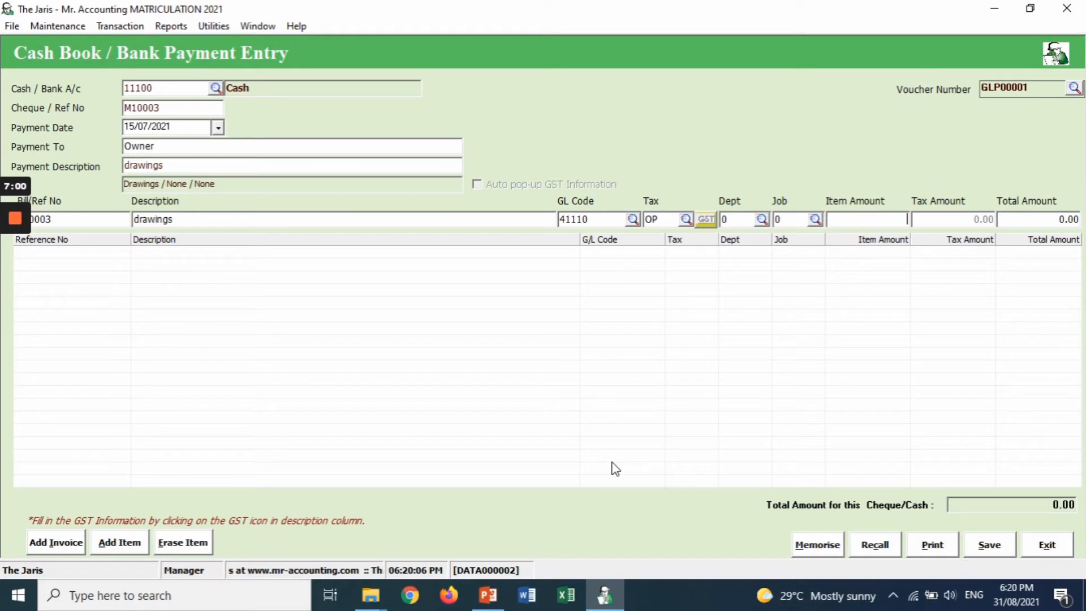
- Add a 100.00 drawings line and save voucher GLP00001
text(100)
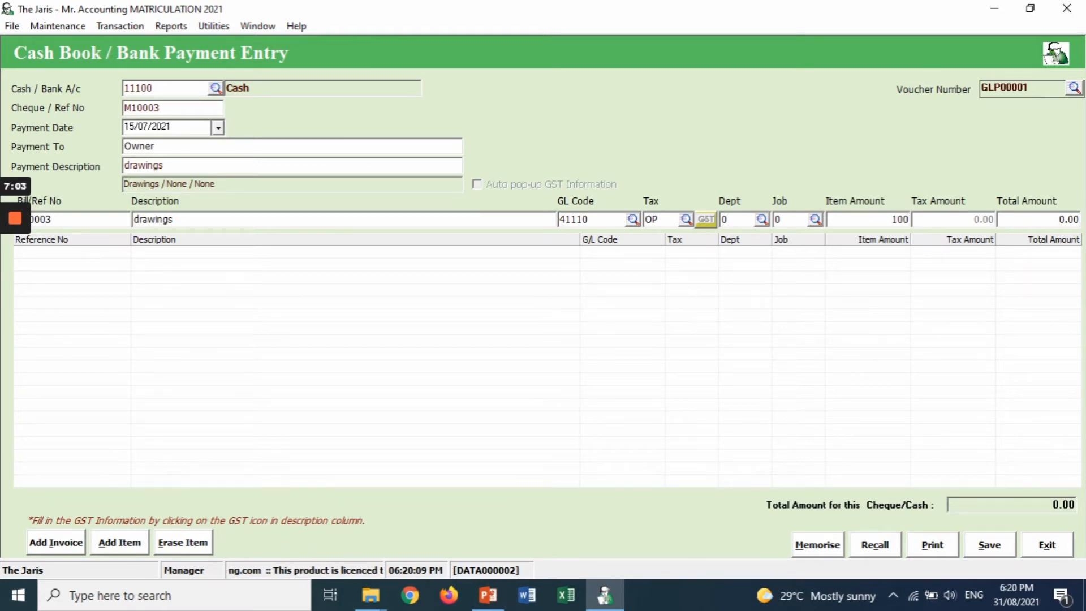
key(Return)
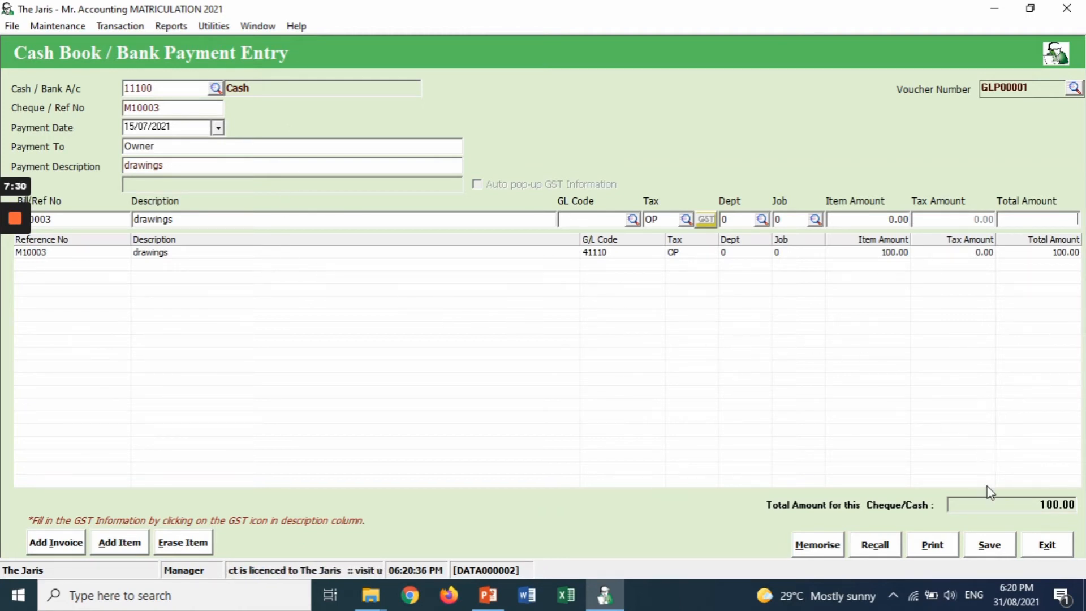
click(990, 546)
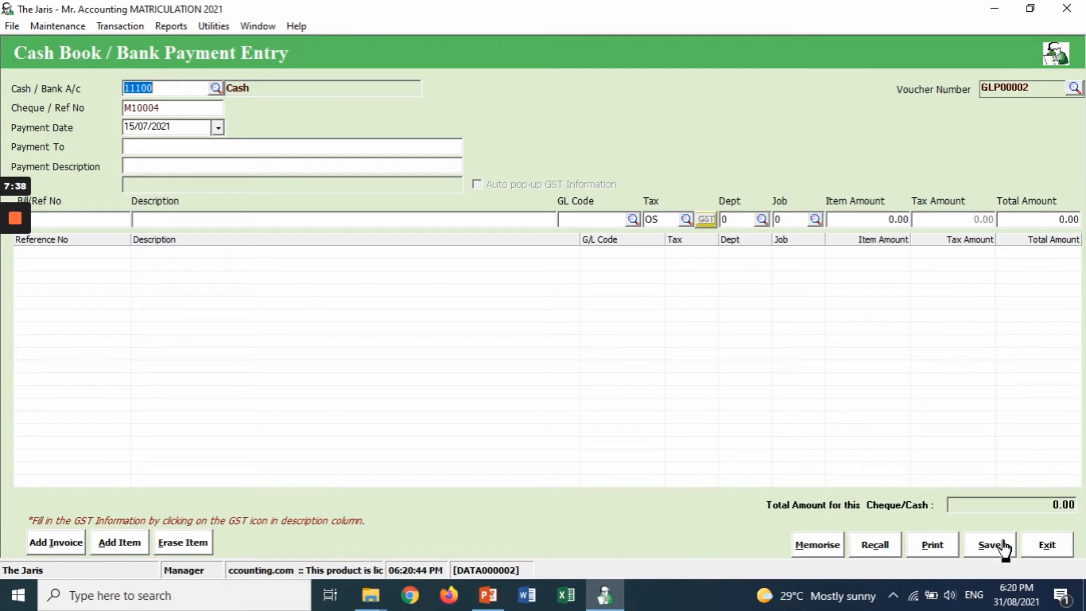
- Exit to the Quick View and open new voucher GLP00002 on Bank 11310
click(1043, 553)
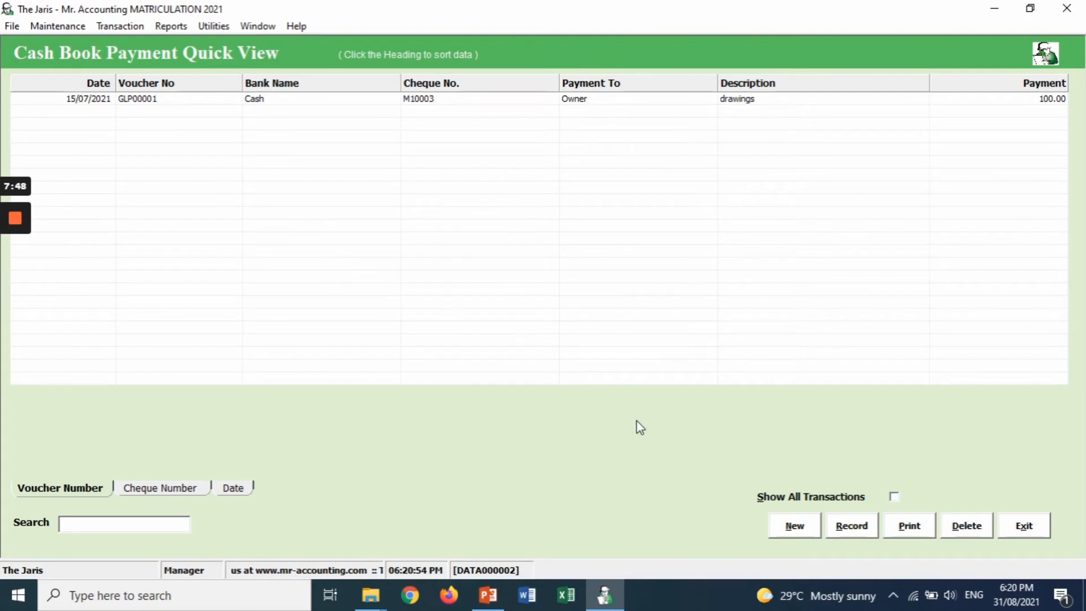
click(795, 526)
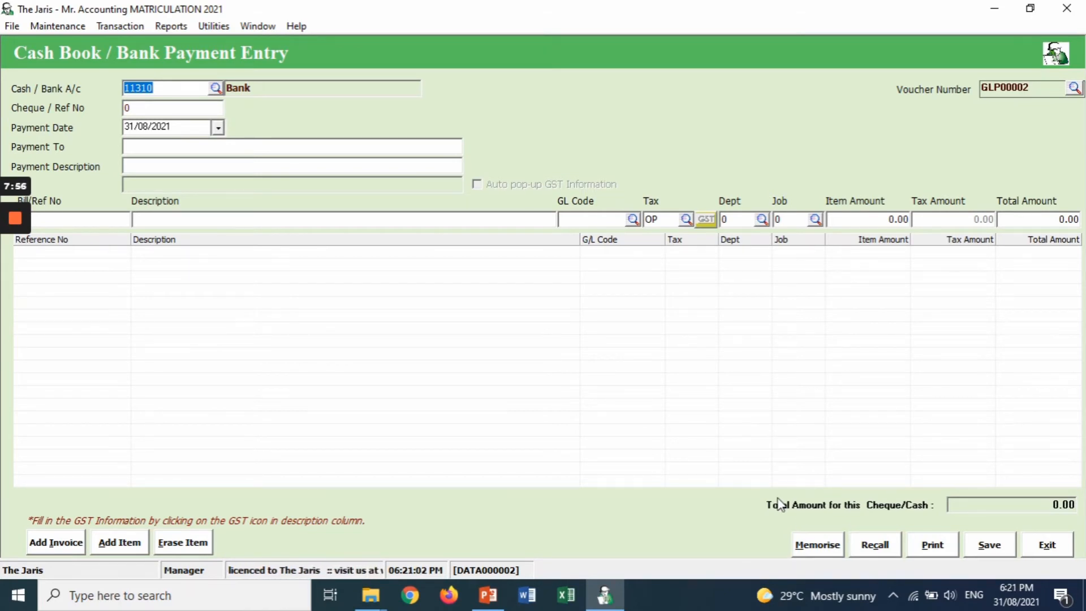
- Replace the voucher's cheque reference with MBB544102
click(204, 105)
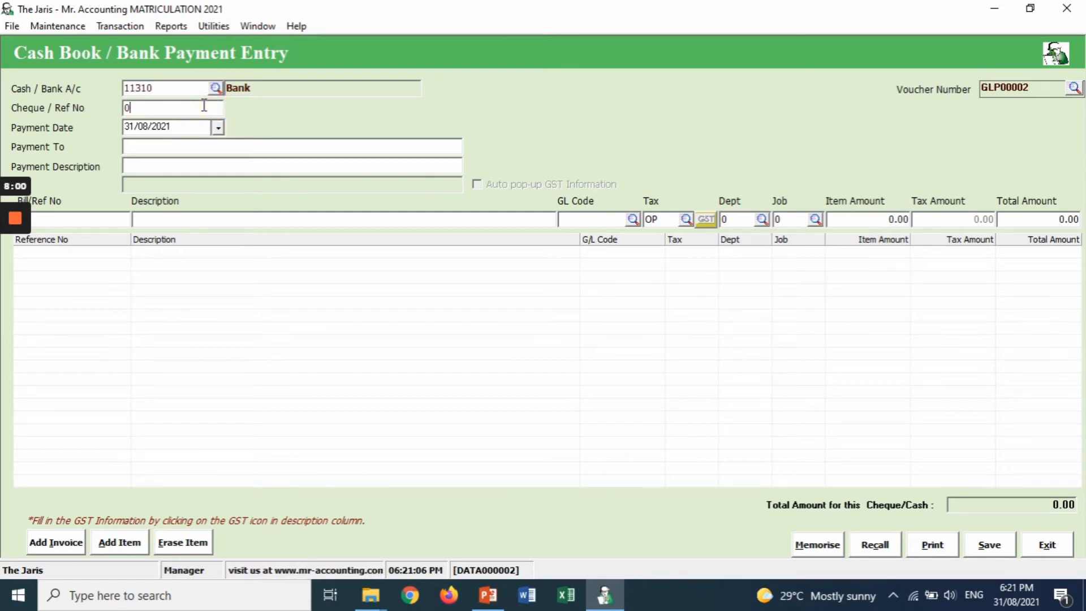
key(BackSpace)
text(MB)
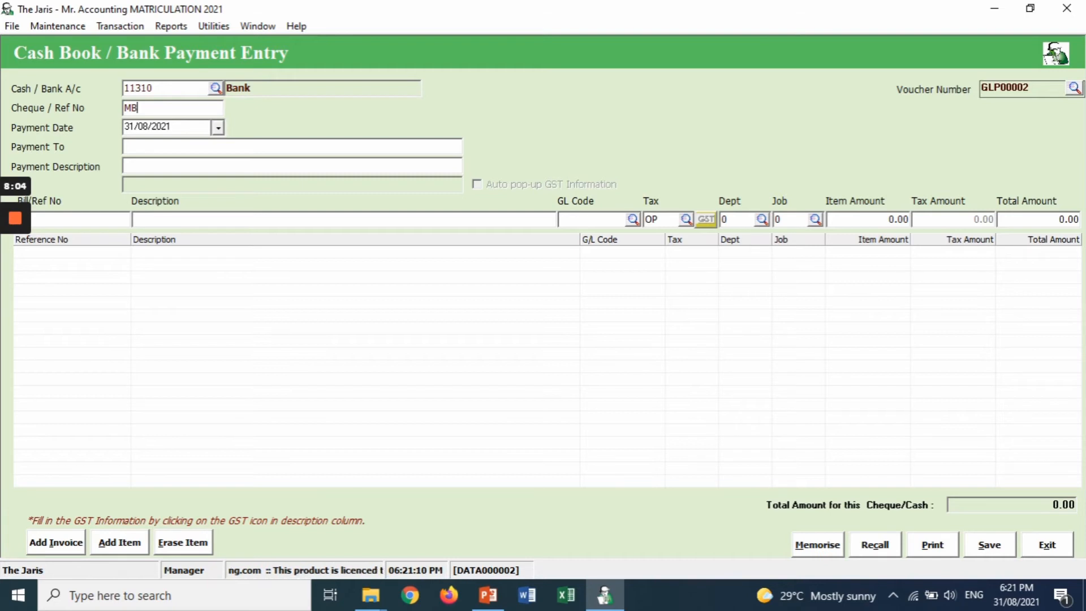
text(B)
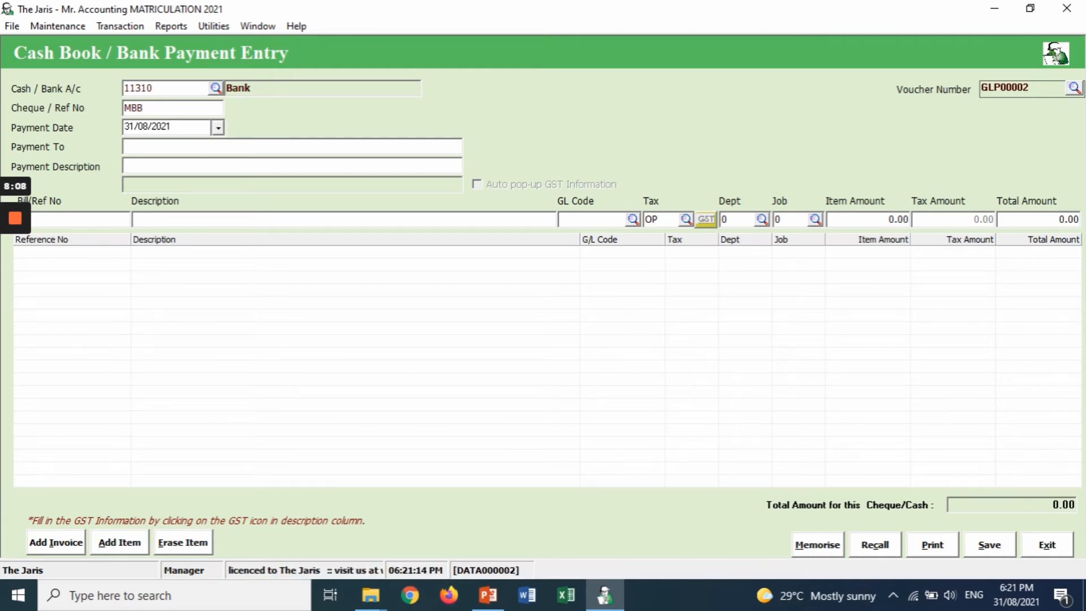
text(5)
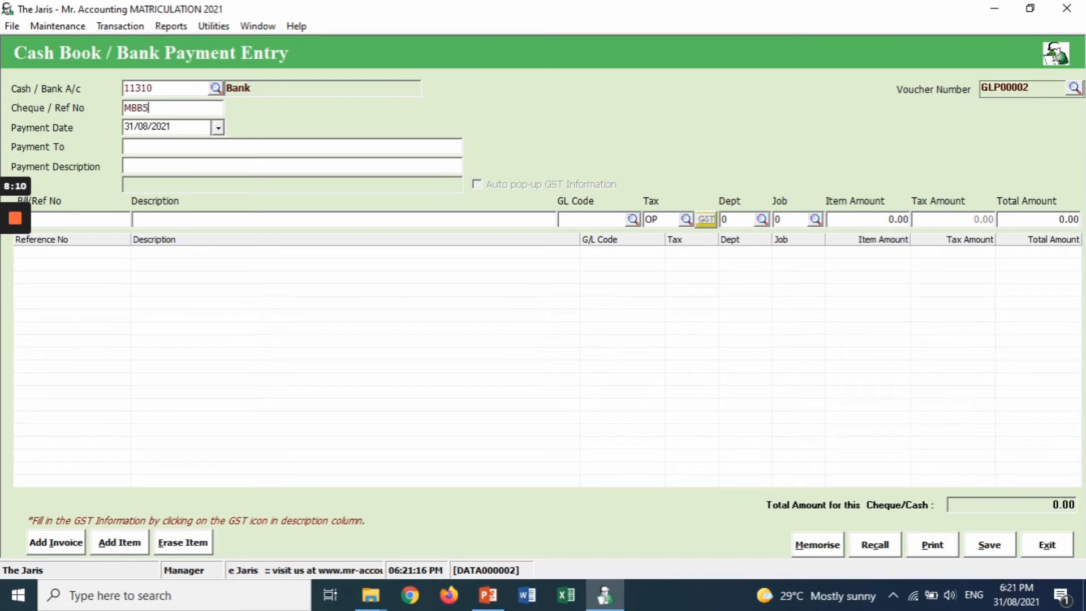
text(44)
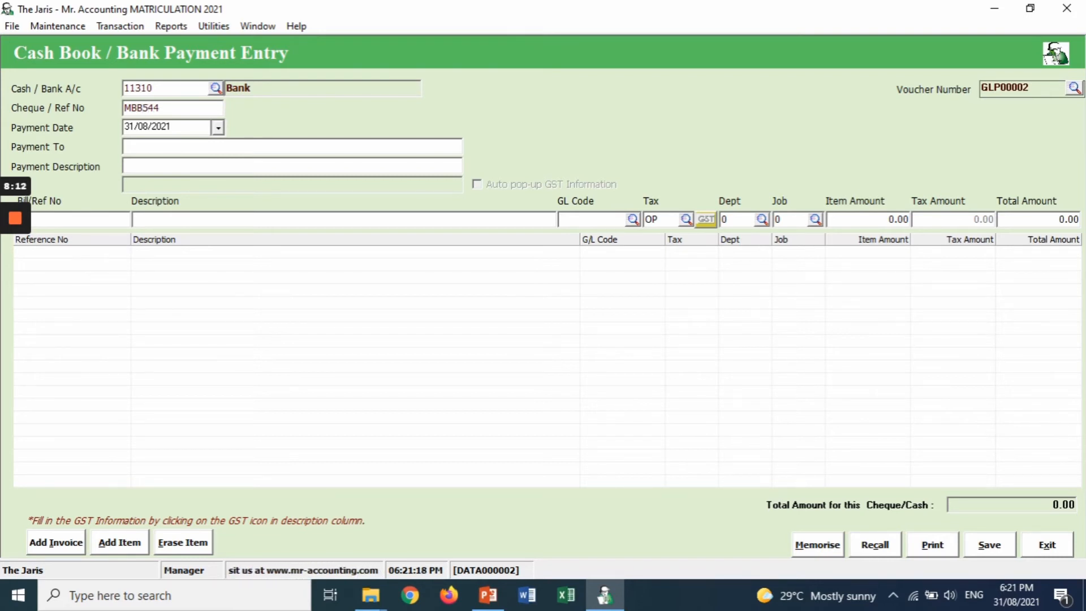
text(10)
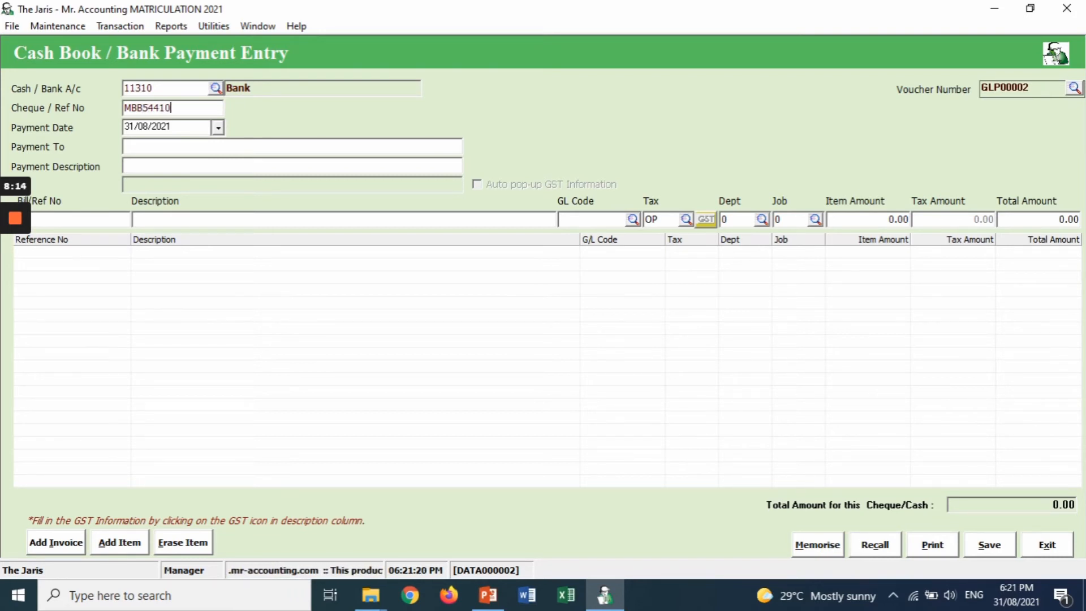
text(2)
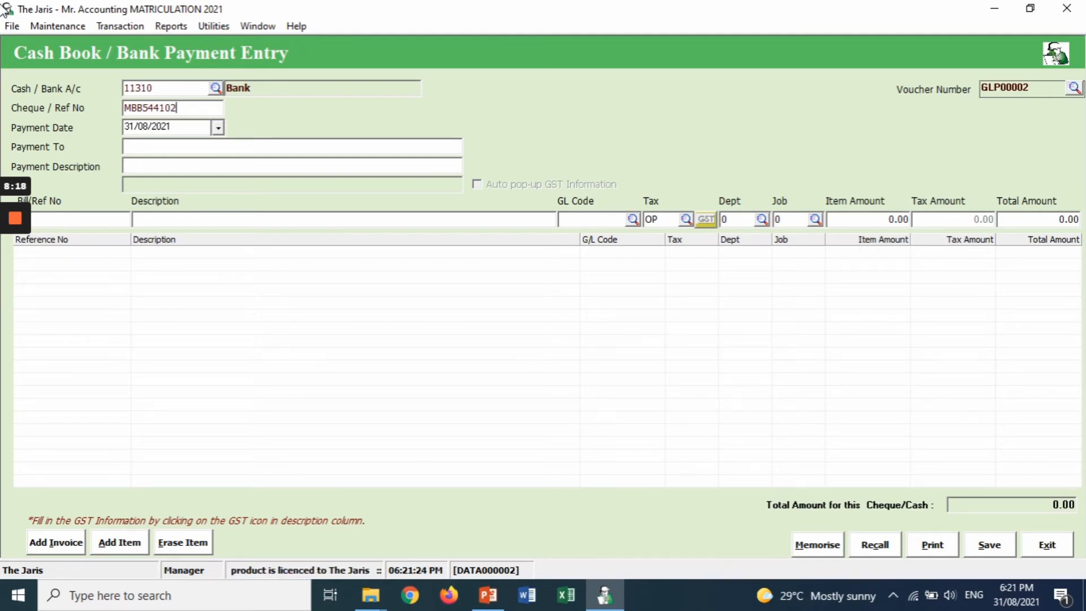
- Set the payment date to 24 July 2021 using the calendar
click(218, 129)
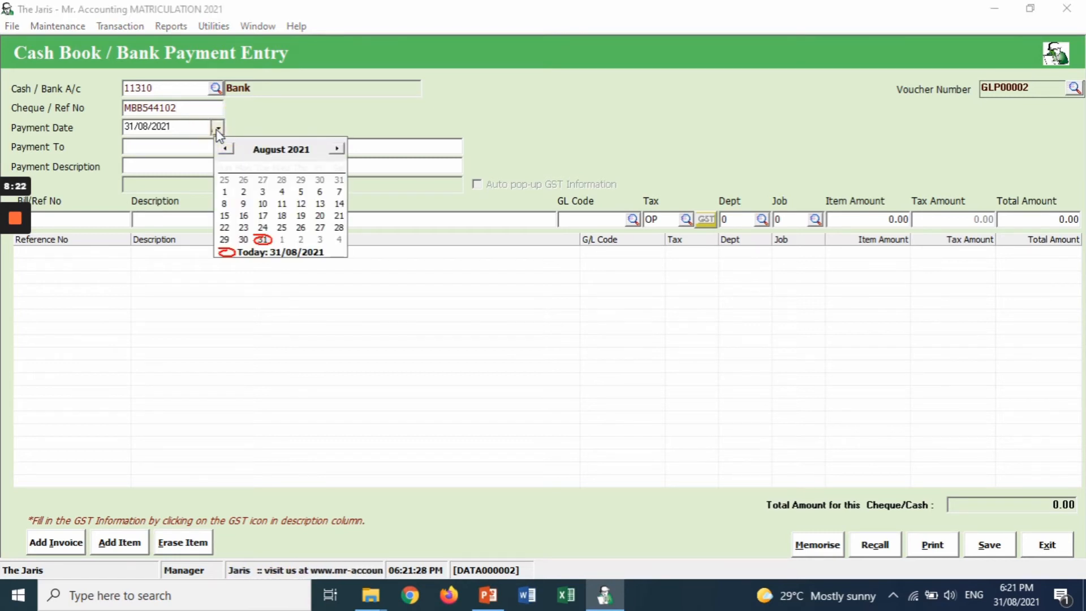
click(226, 148)
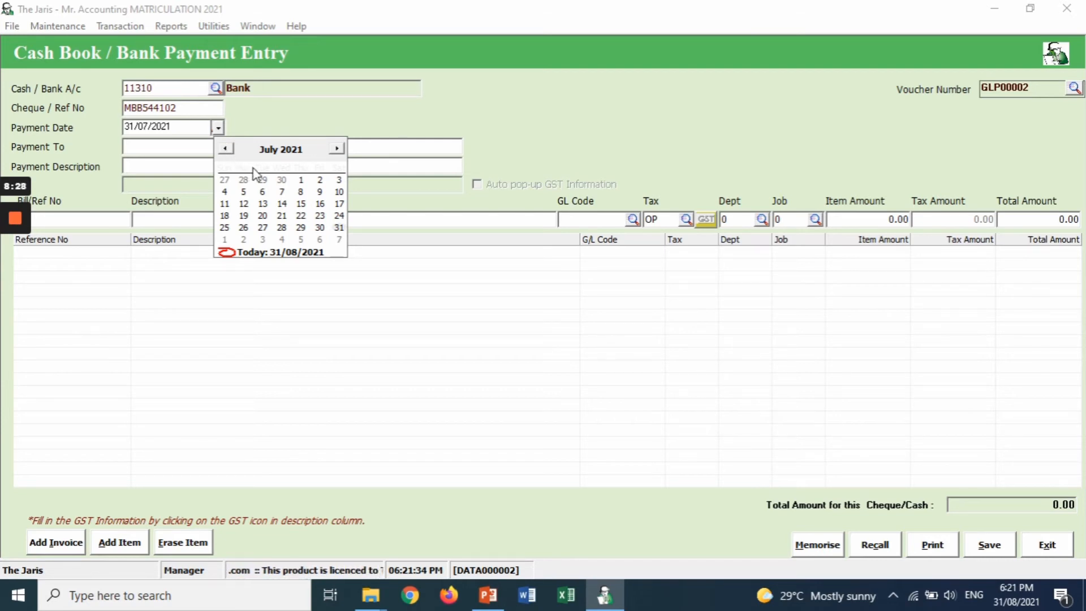
click(337, 217)
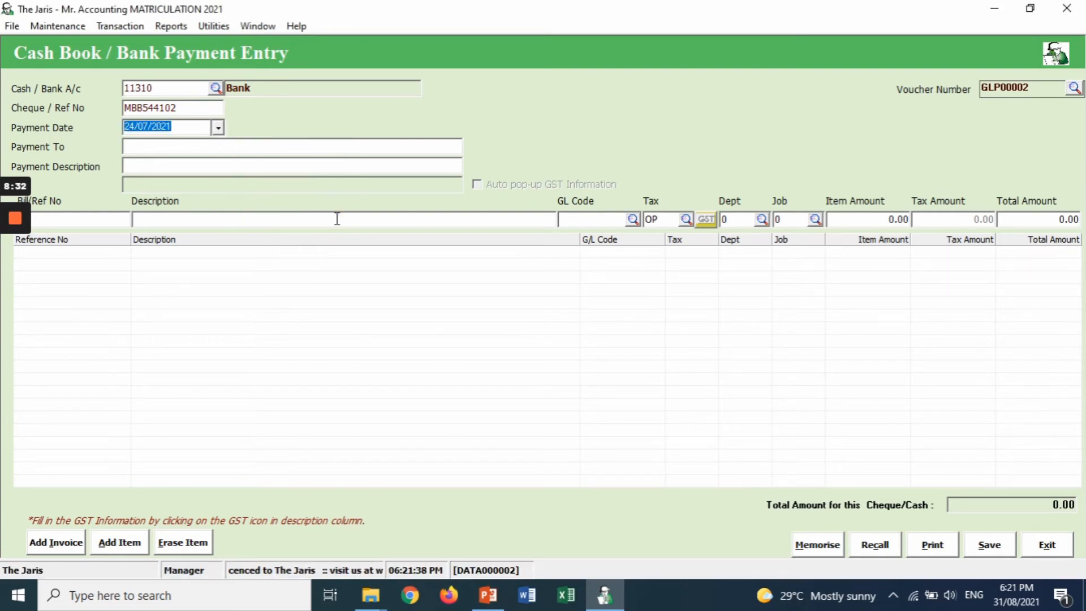
click(310, 150)
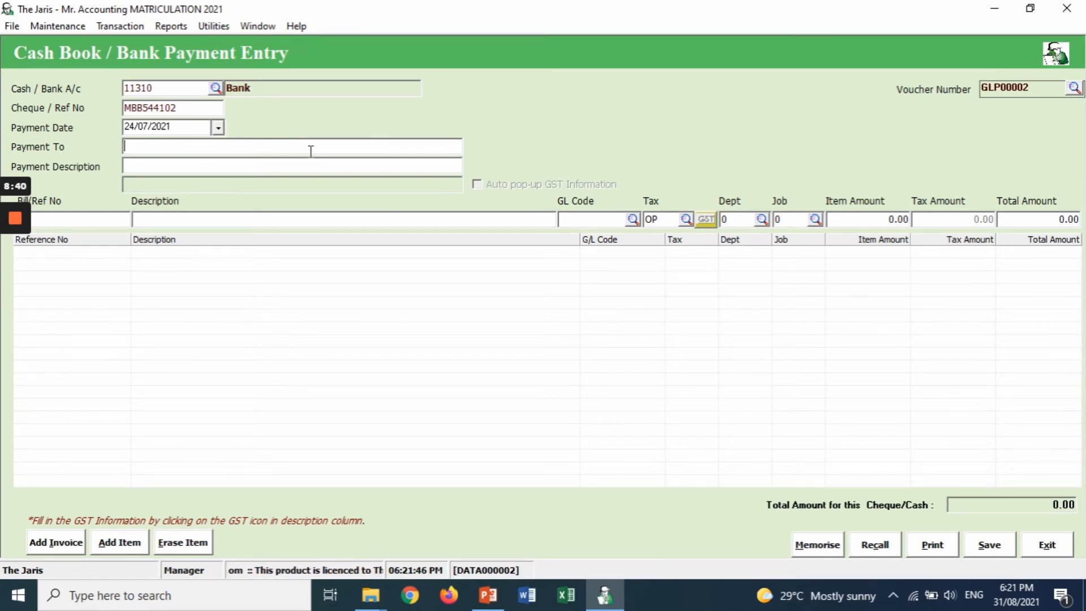
- Enter payee Employees with description 'Wages expenses', carried onto the first line item
text(Emp)
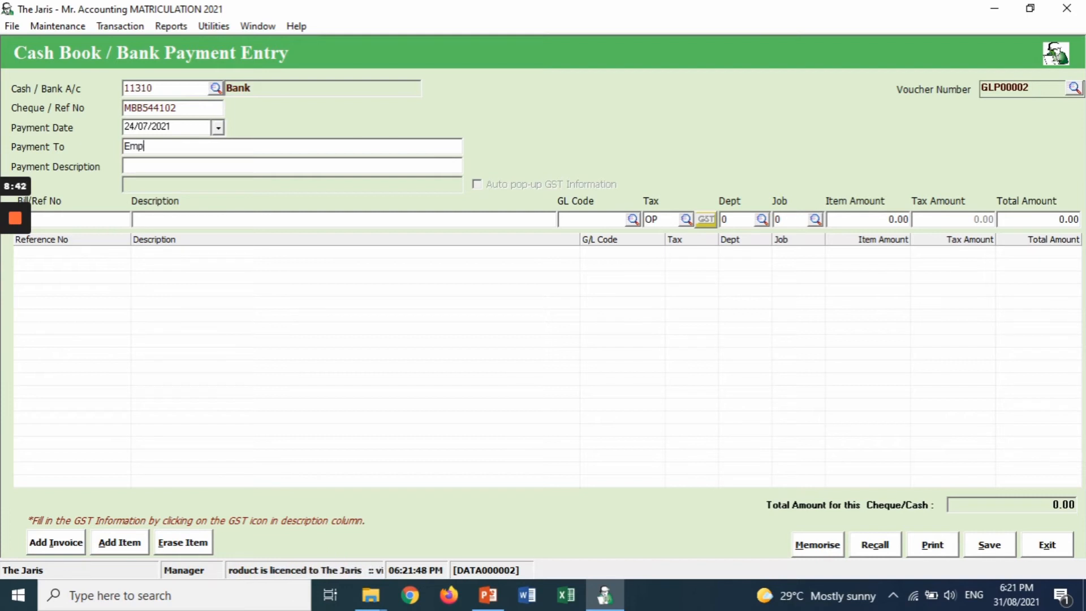
text(loyees)
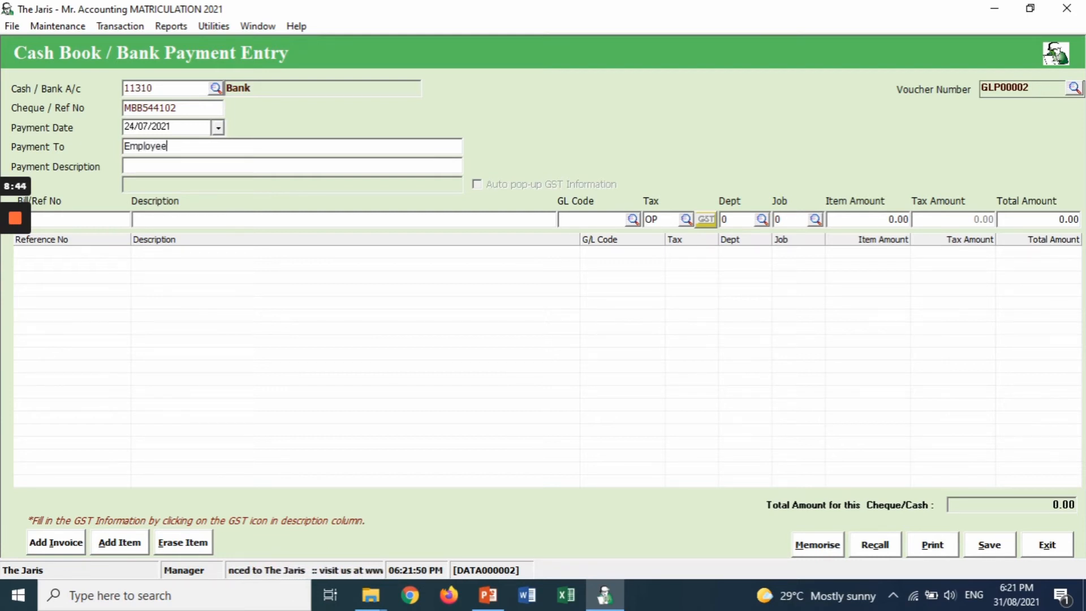
click(330, 168)
text(Wa)
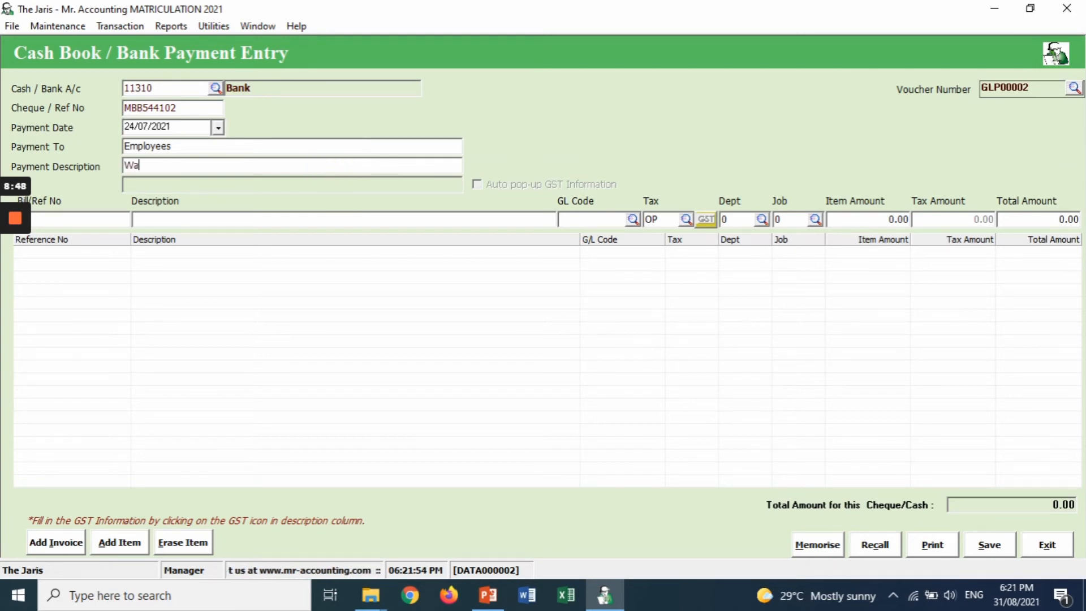
text(ges )
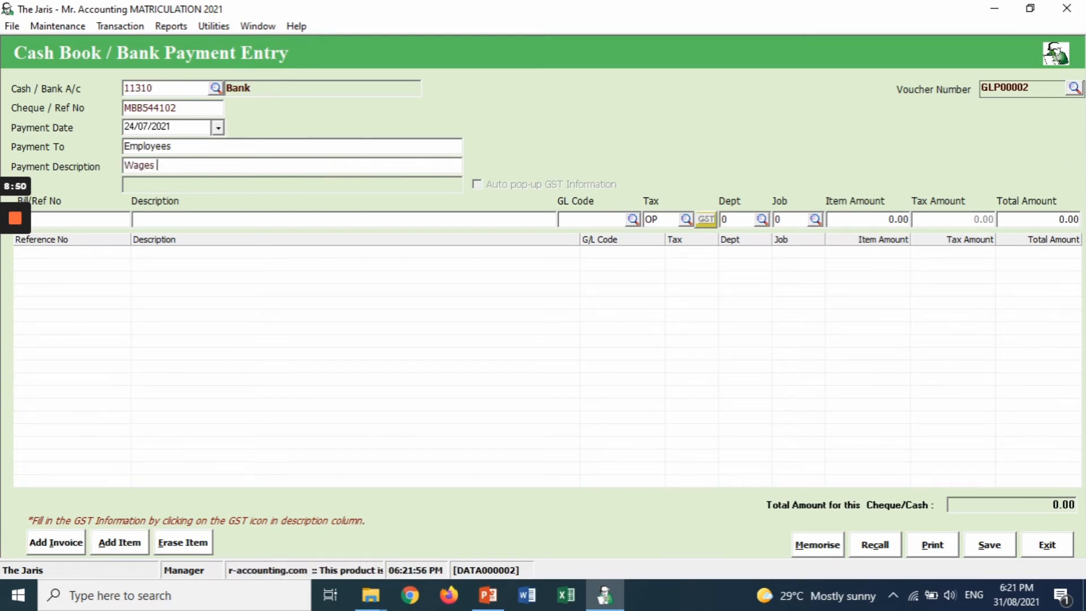
text(expenses)
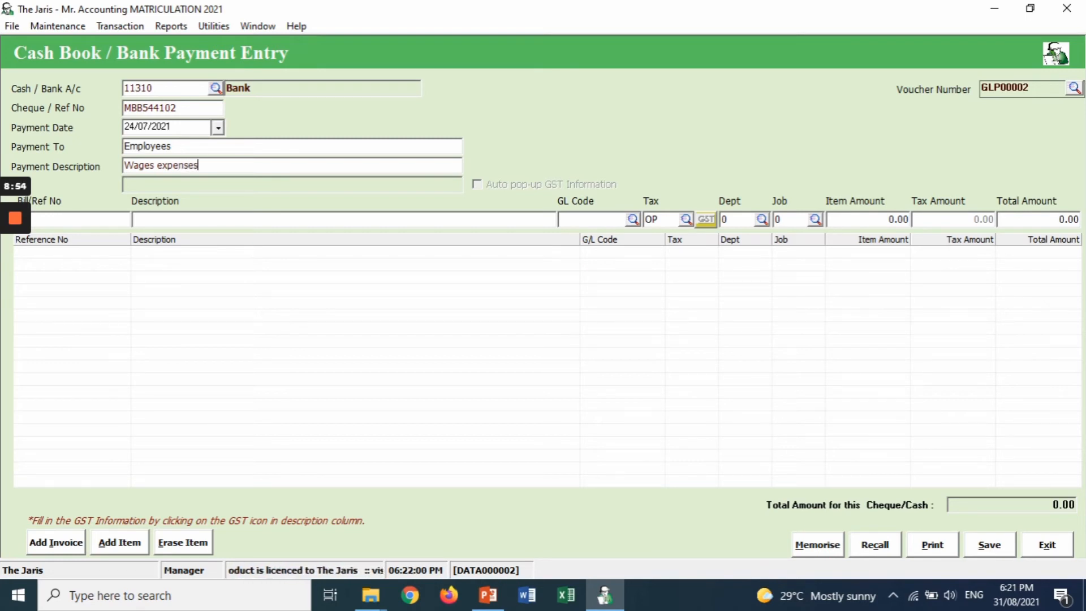
key(Return)
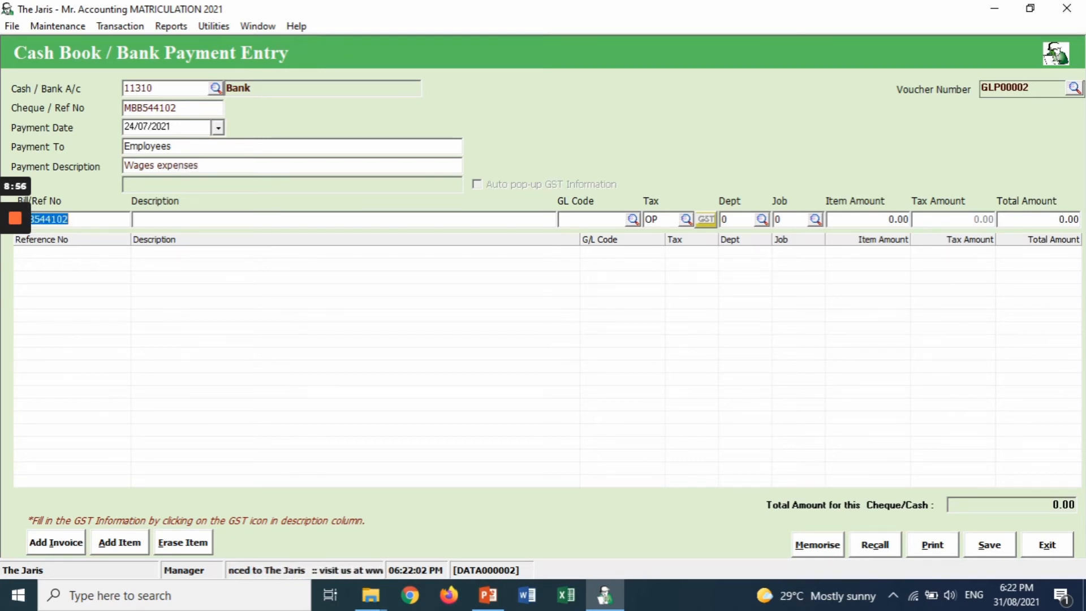
key(Return)
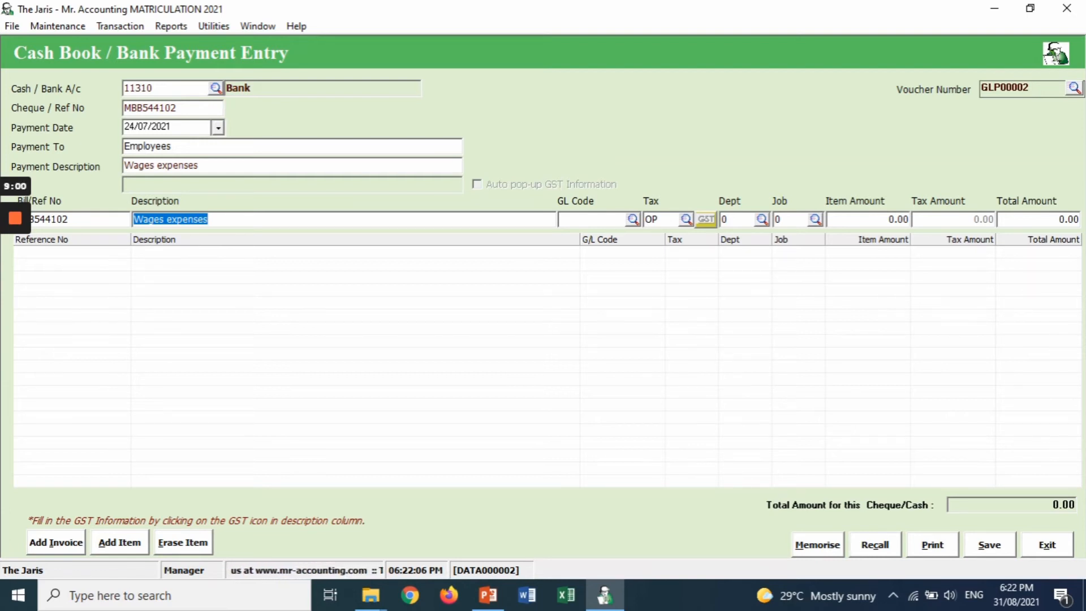
key(Tab)
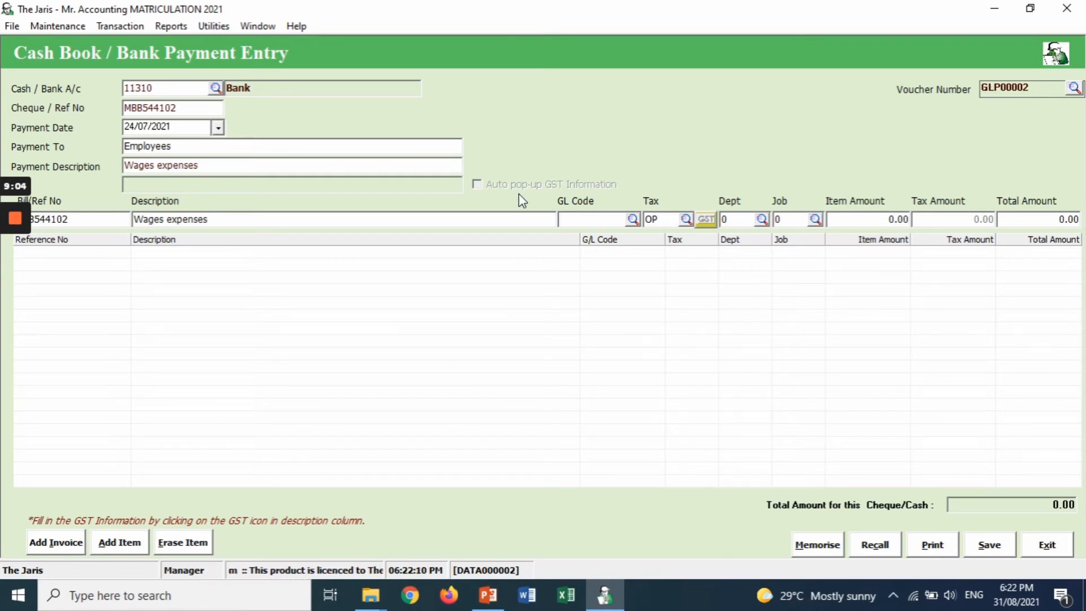
- Assign GL account 72800 Wages expenses to the line, found by searching names for 'W'
click(633, 221)
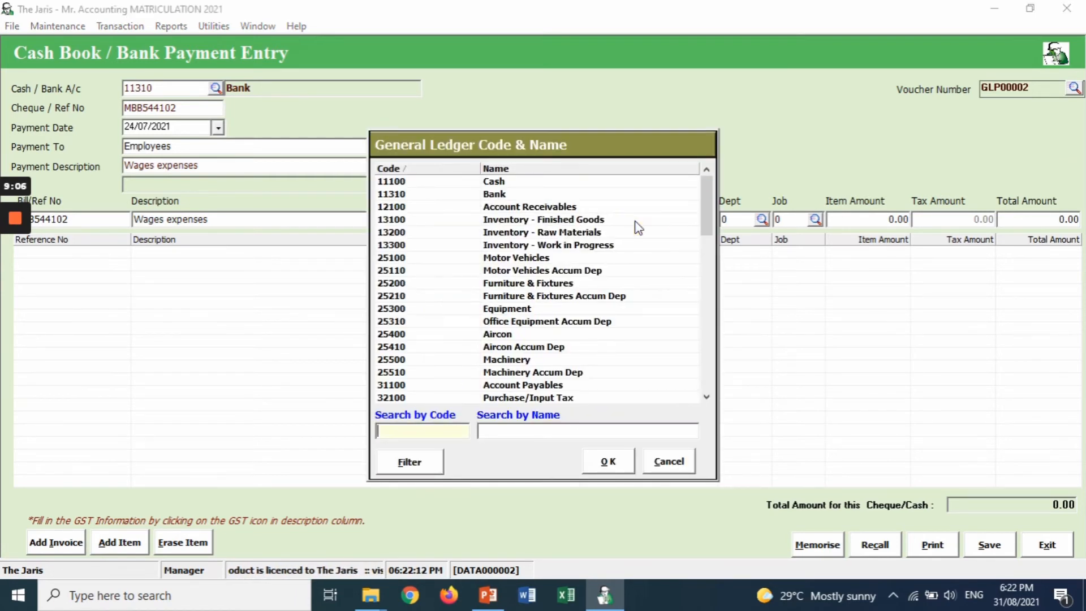
click(556, 435)
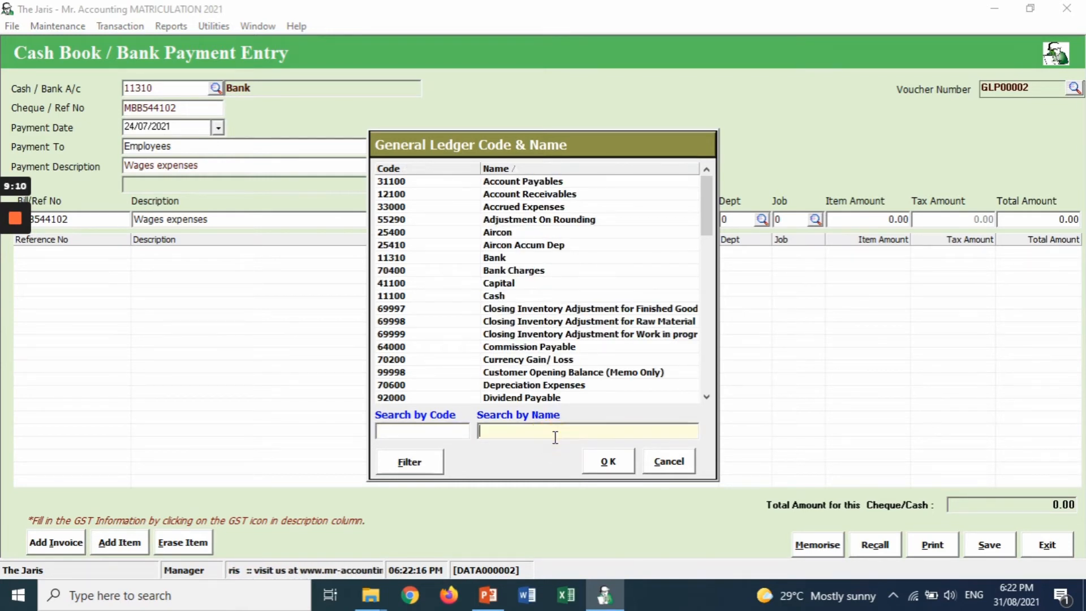
text(W)
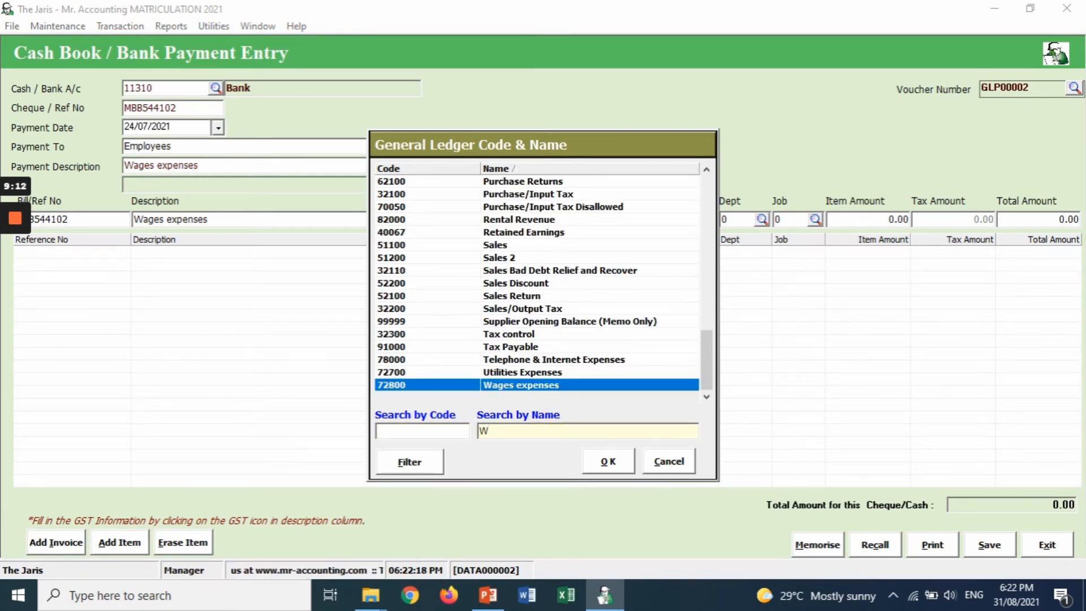
click(574, 389)
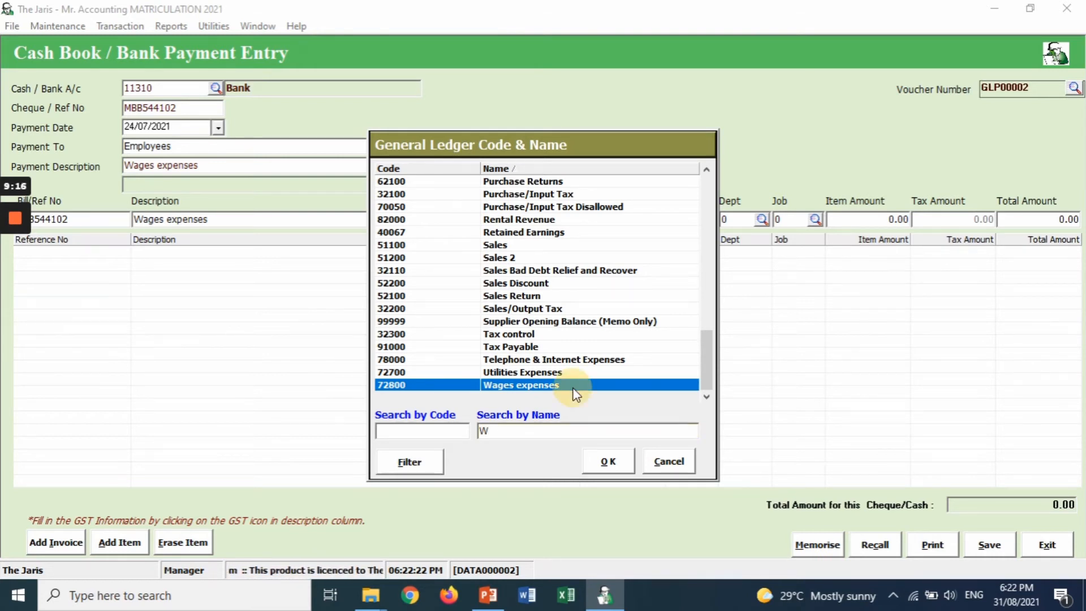
click(604, 462)
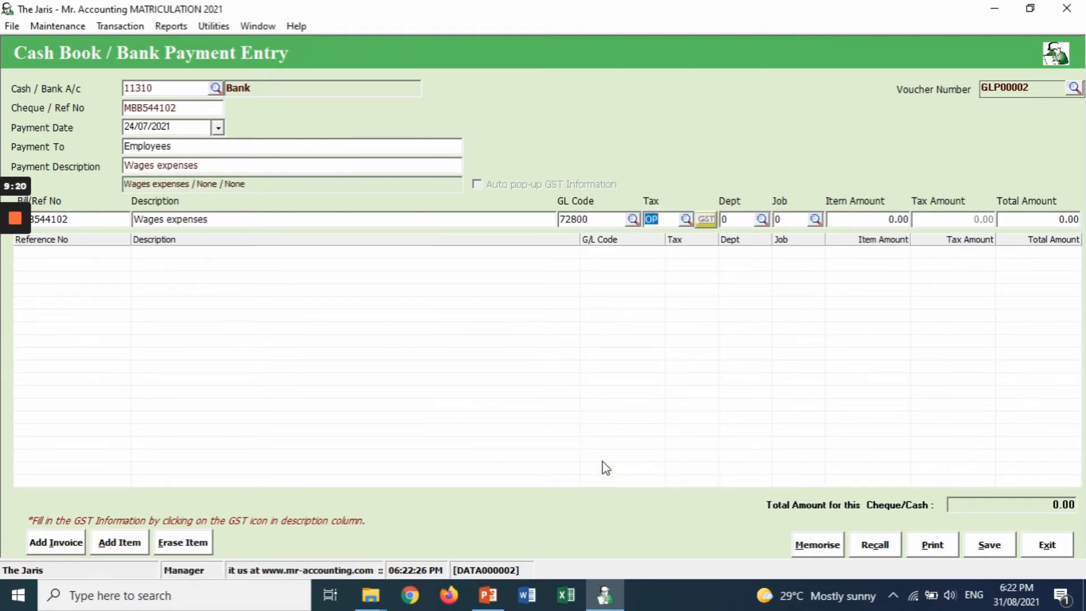
- Keep tax code OP and add the line with an 850.00 amount
key(Tab)
key(Tab)
key(Tab)
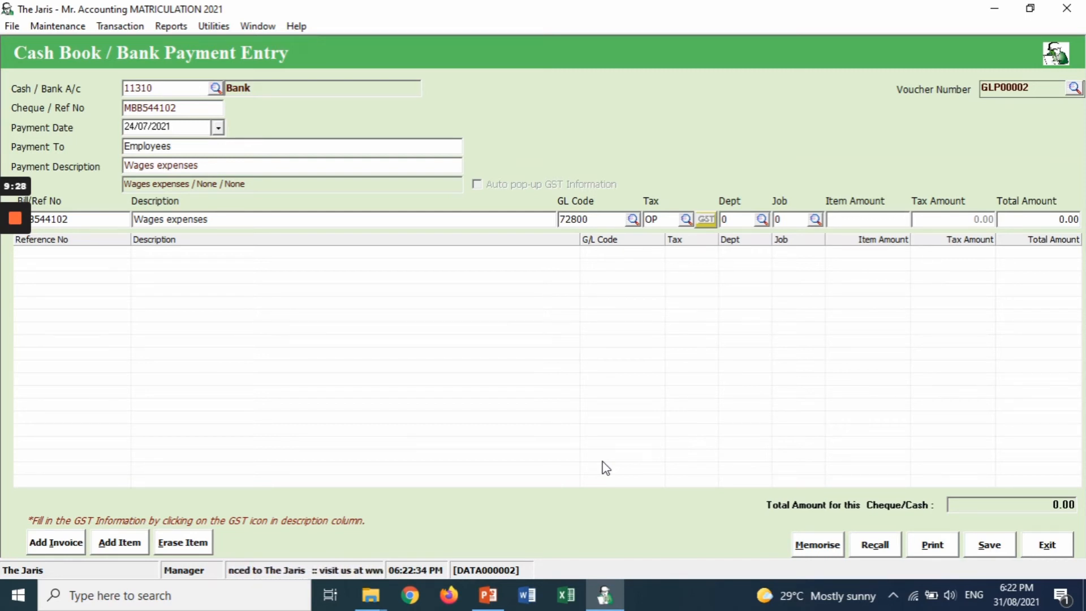
text(8)
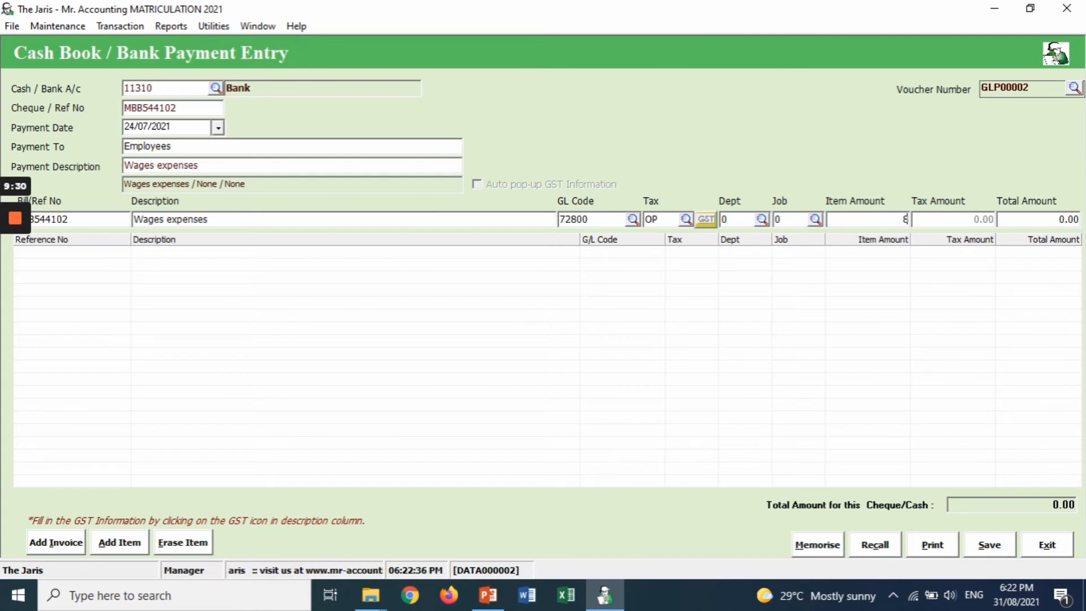
text(5)
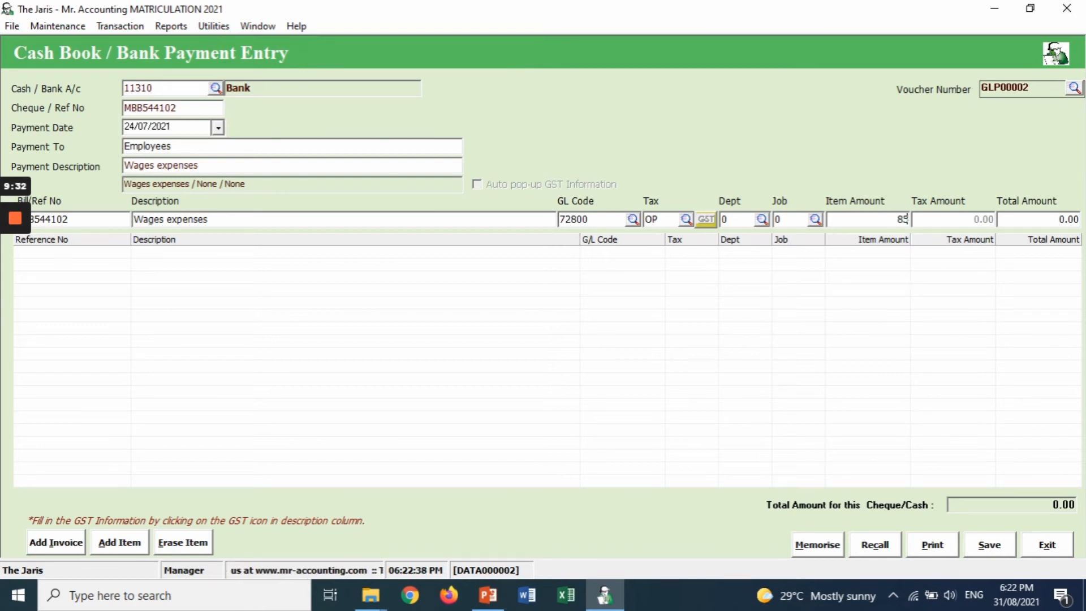
text(0)
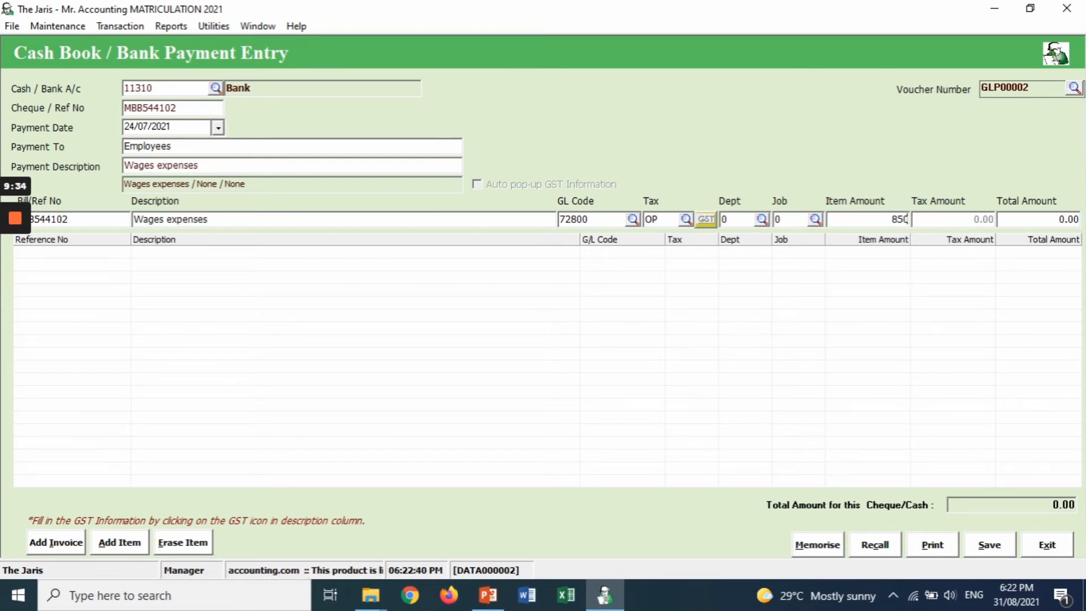
key(Return)
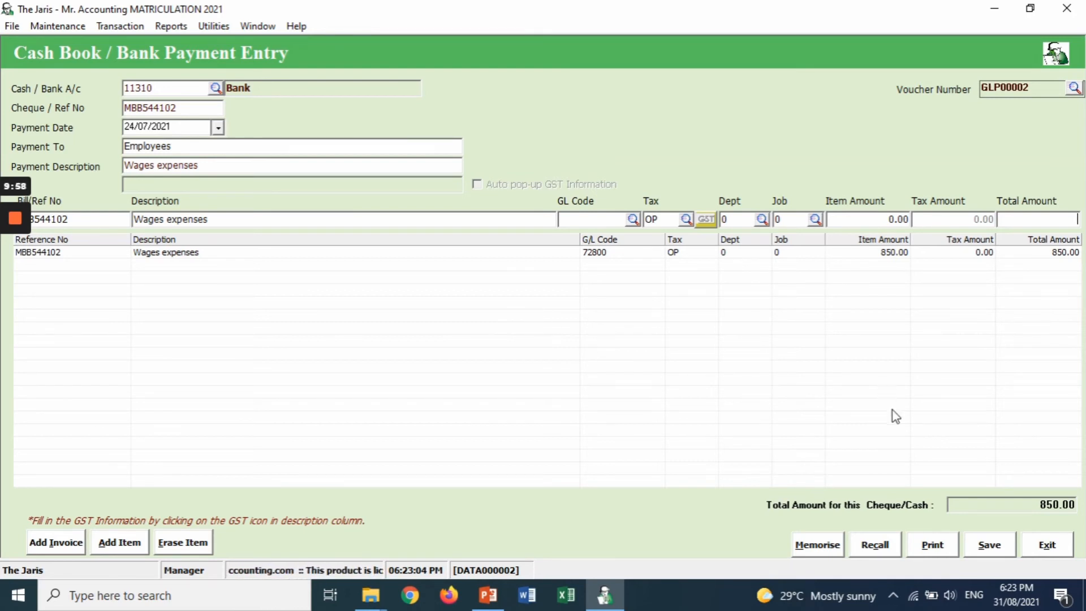
- Save voucher GLP00002, review the payment list, and start blank voucher GLP00003
click(989, 549)
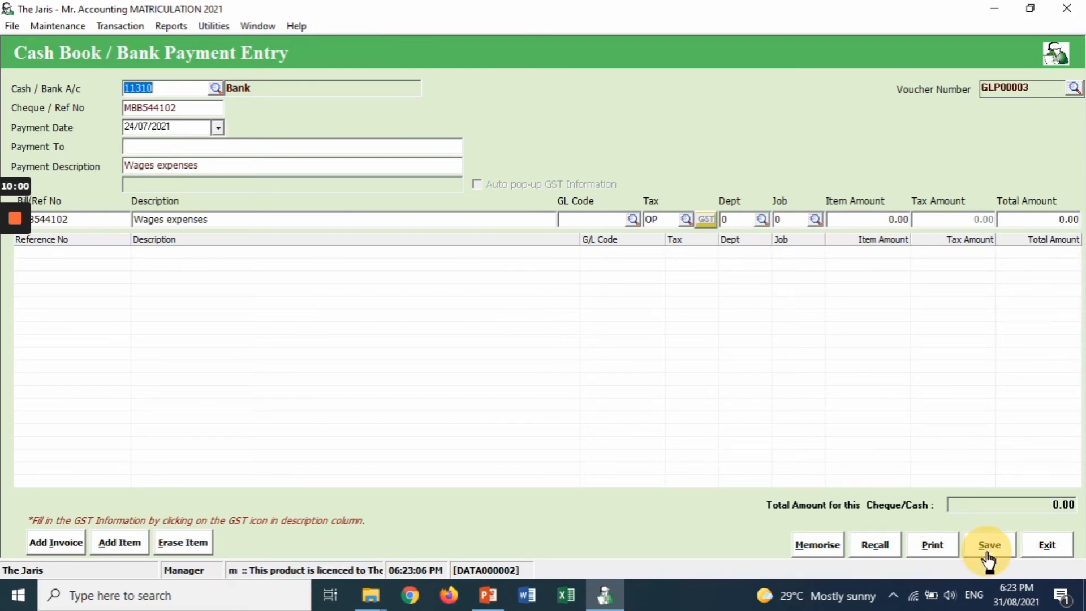
click(1046, 545)
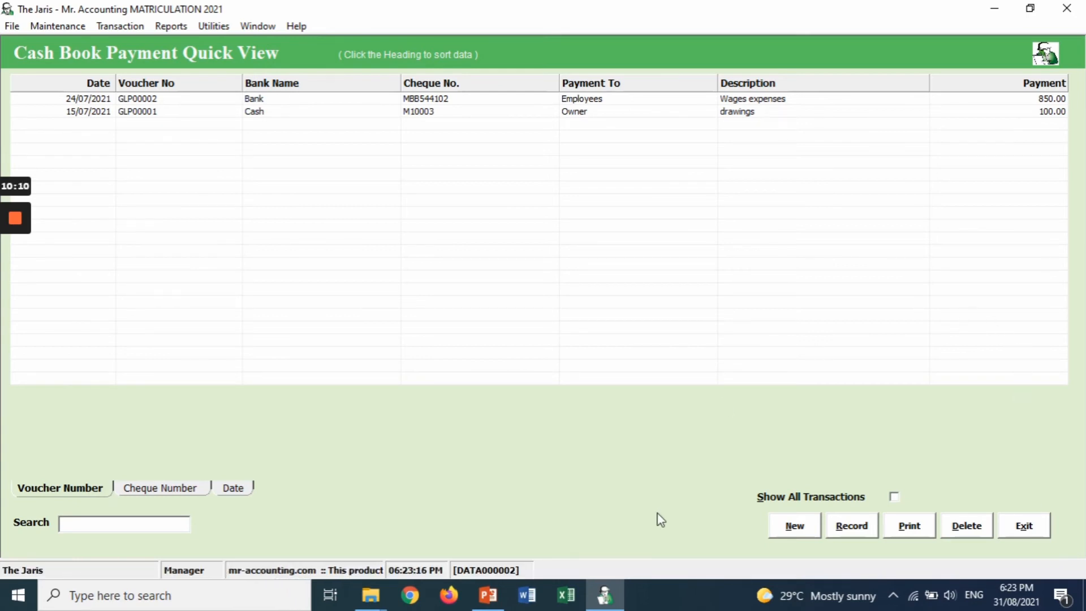
click(792, 526)
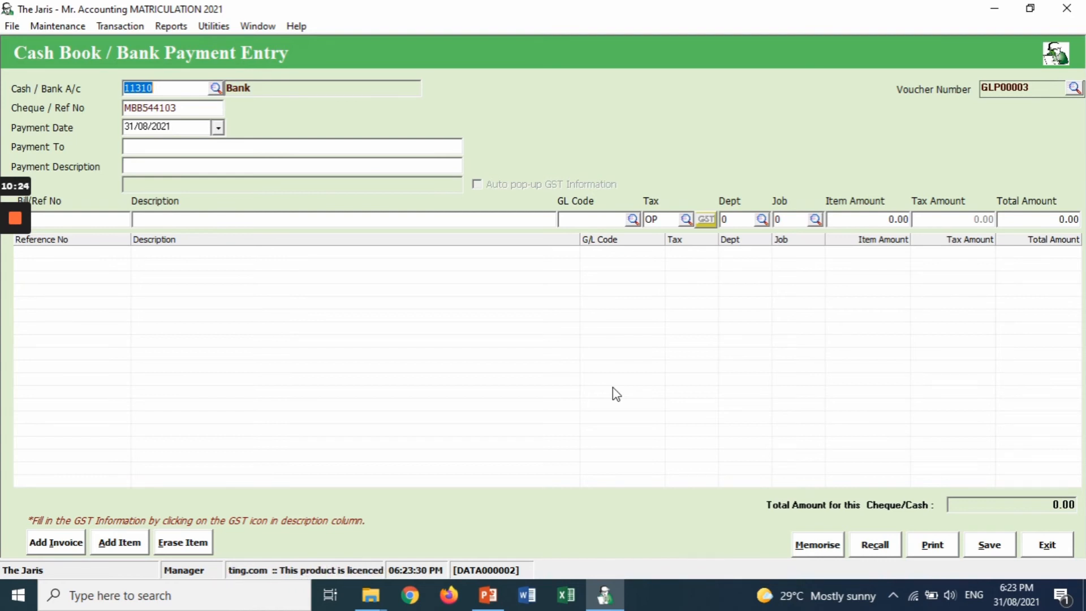
- Switch the paying account to Cash 11100 and set reference TN33425
click(217, 89)
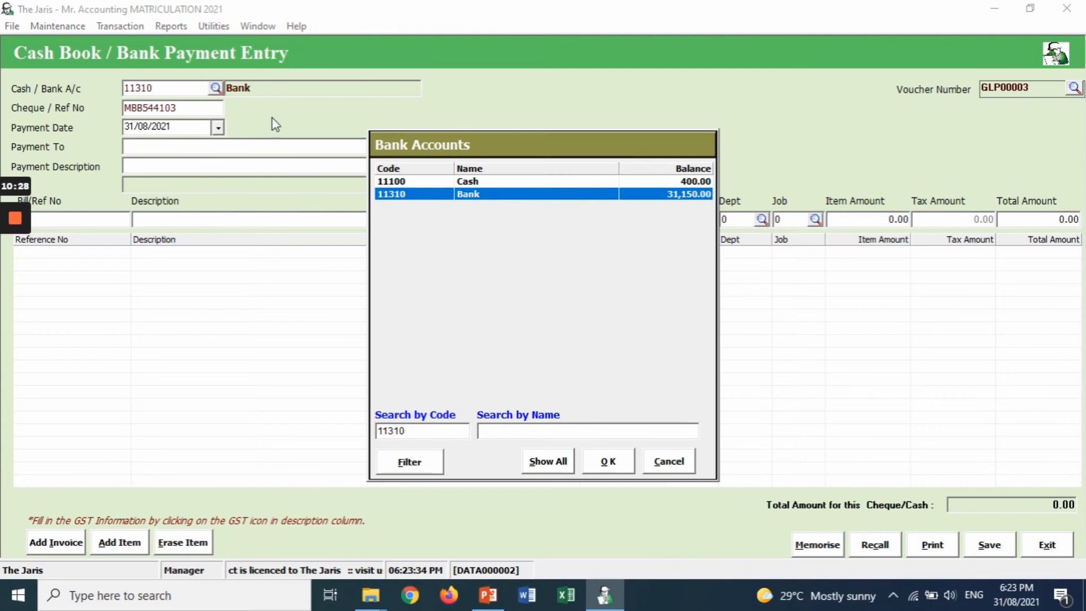
click(393, 180)
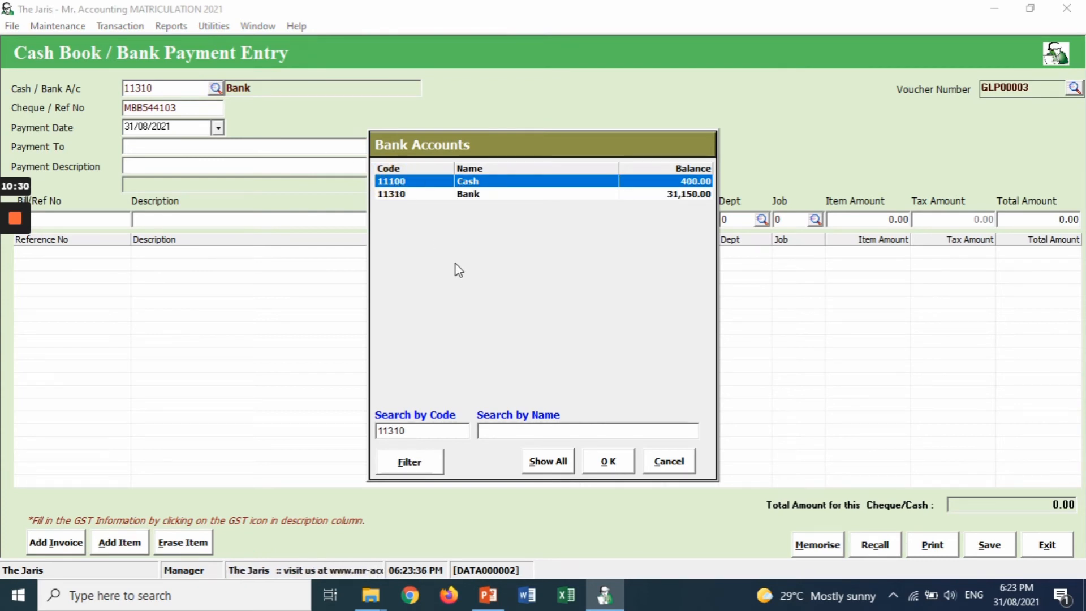
click(607, 459)
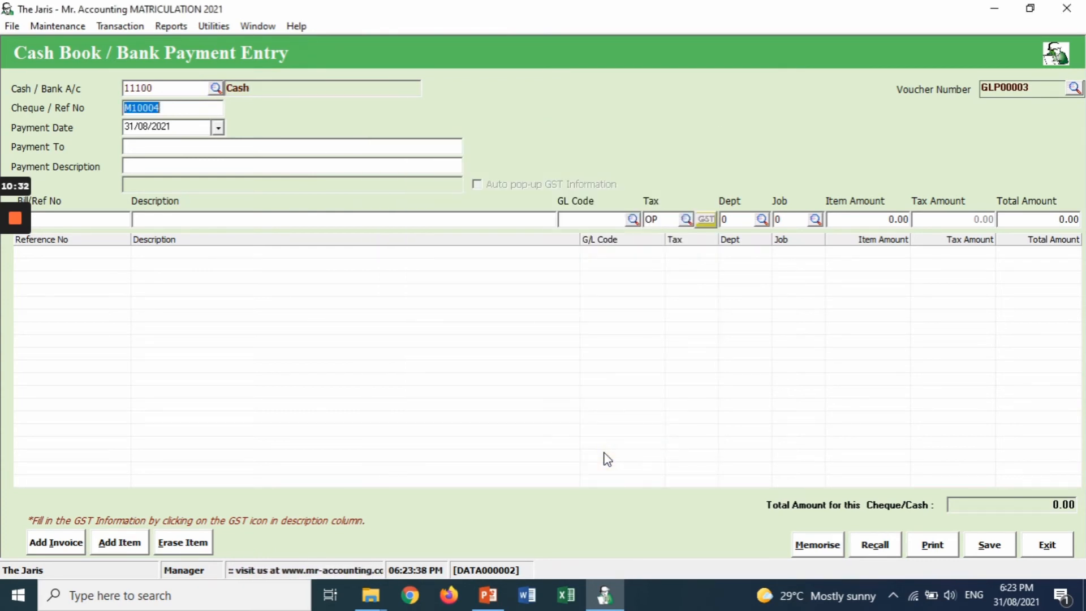
click(204, 106)
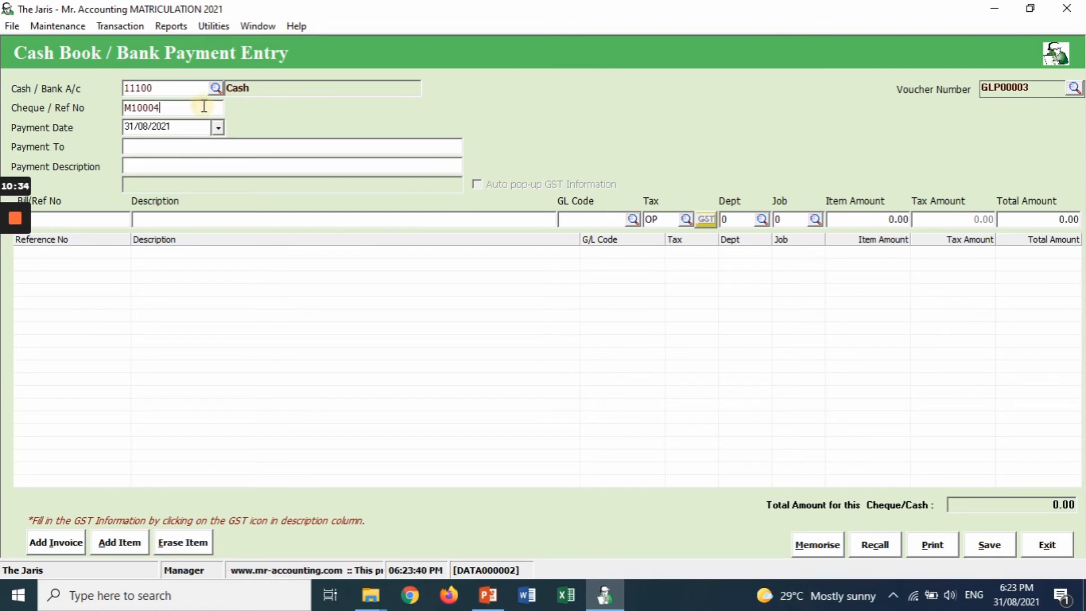
key(BackSpace)
key(BackSpace)
key(BackSpace)
key(BackSpace)
key(BackSpace)
key(BackSpace)
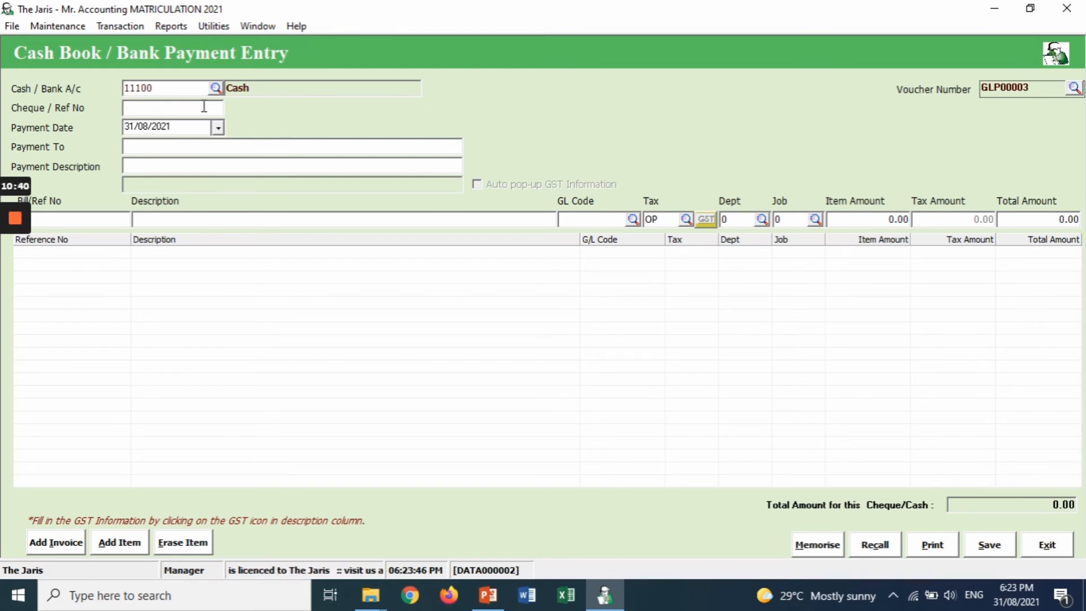
text(TN)
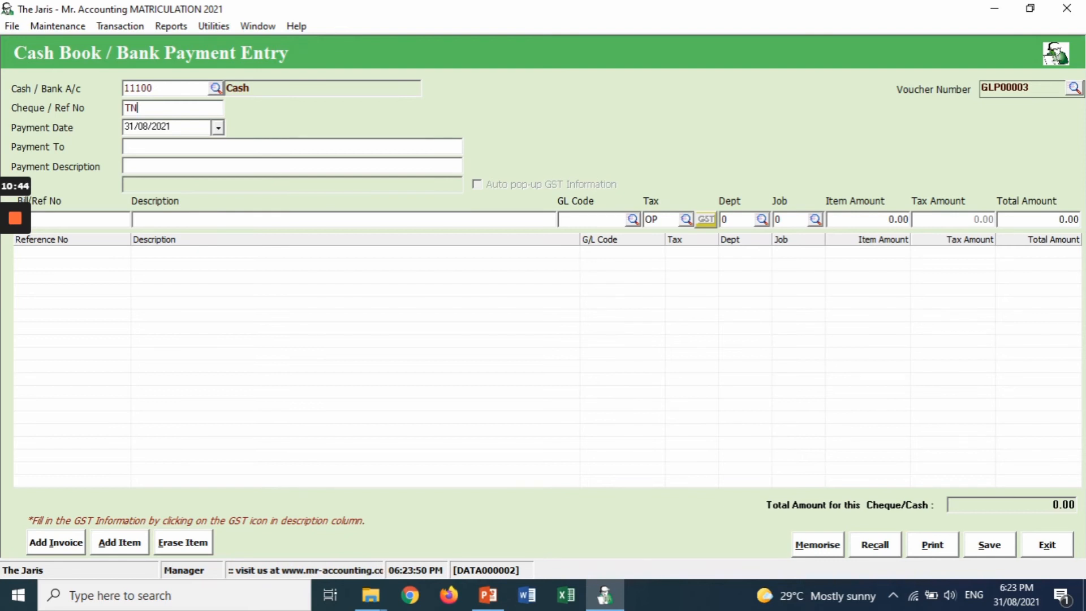
text(334)
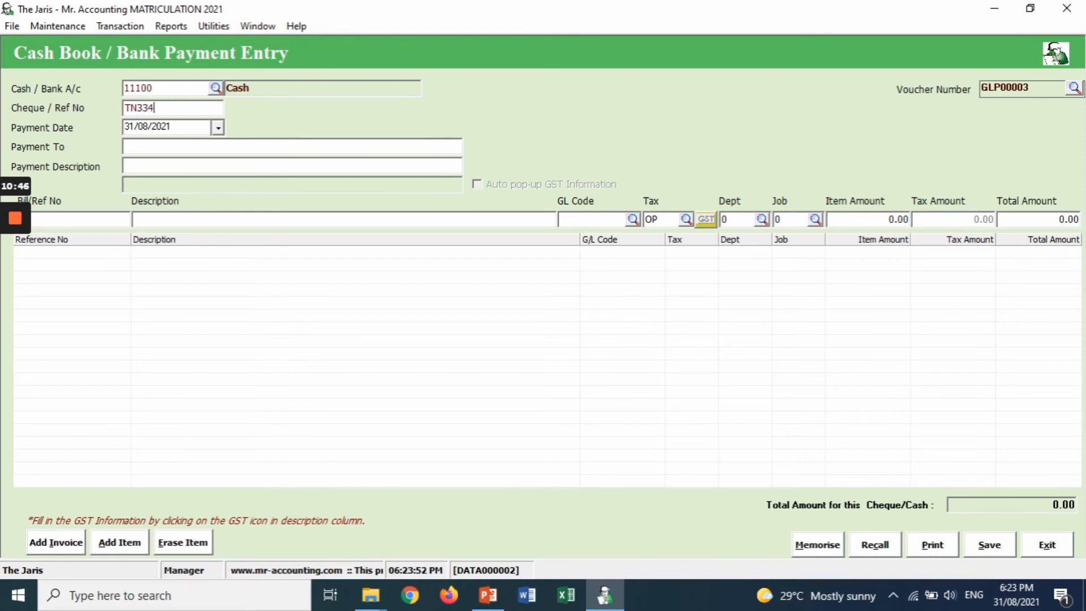
text(25)
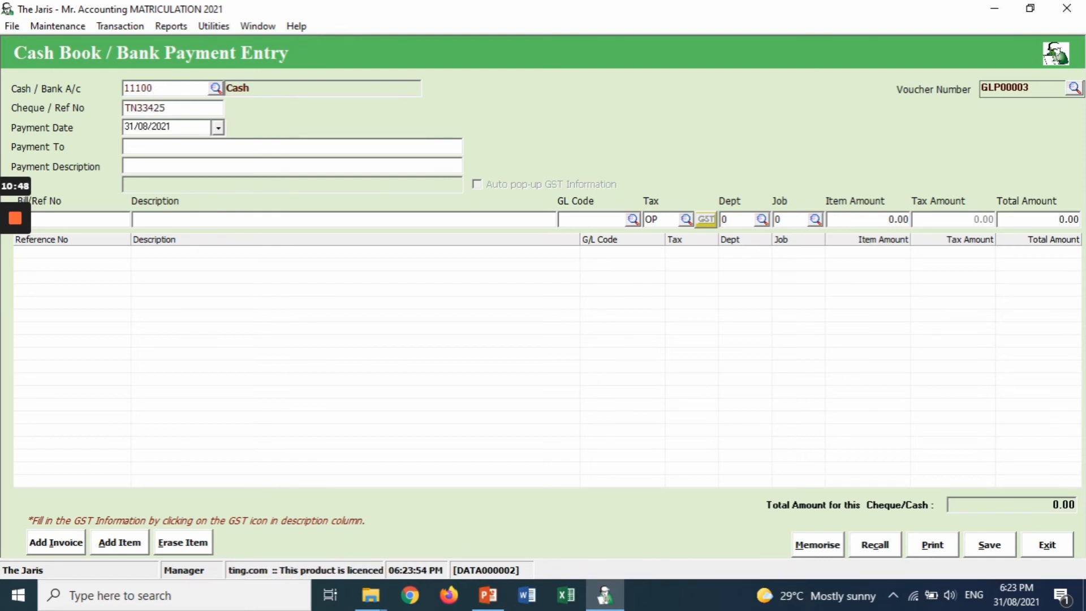
- Set the payment date to 30 July 2021 using the calendar
click(218, 129)
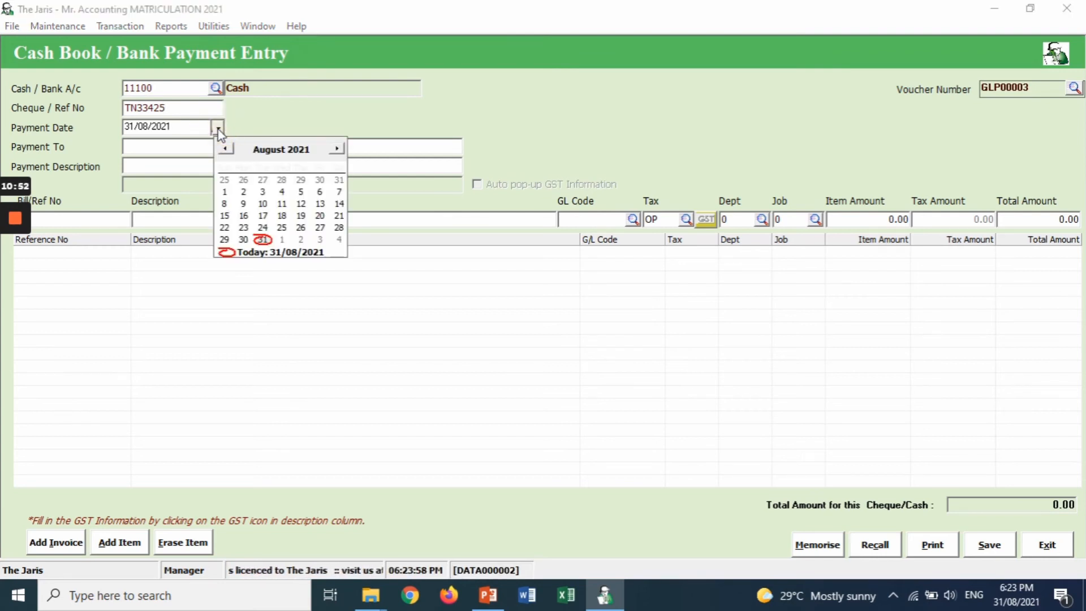
click(226, 149)
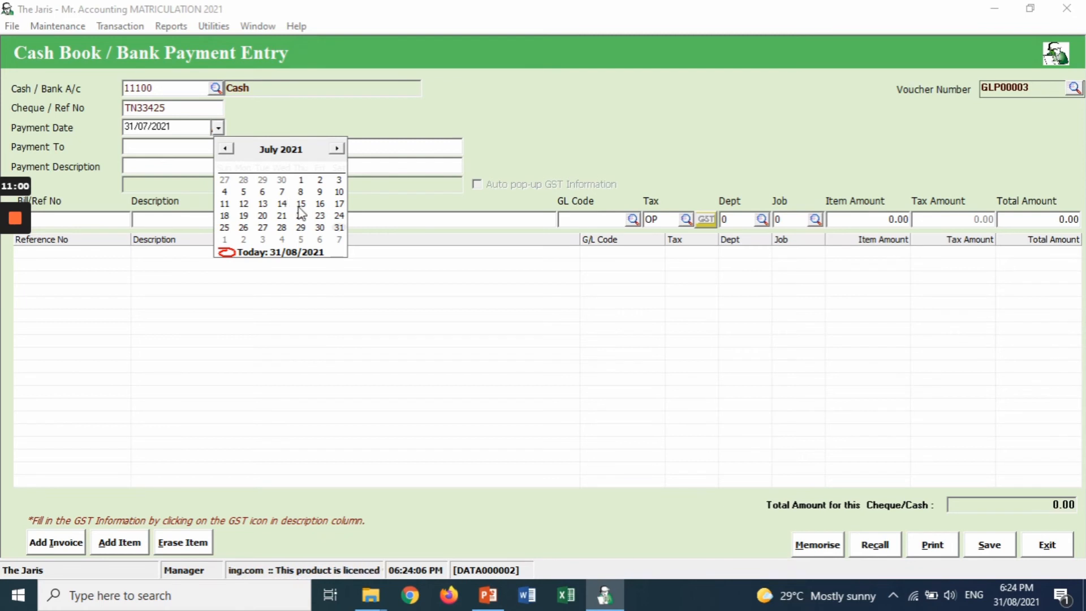
click(320, 228)
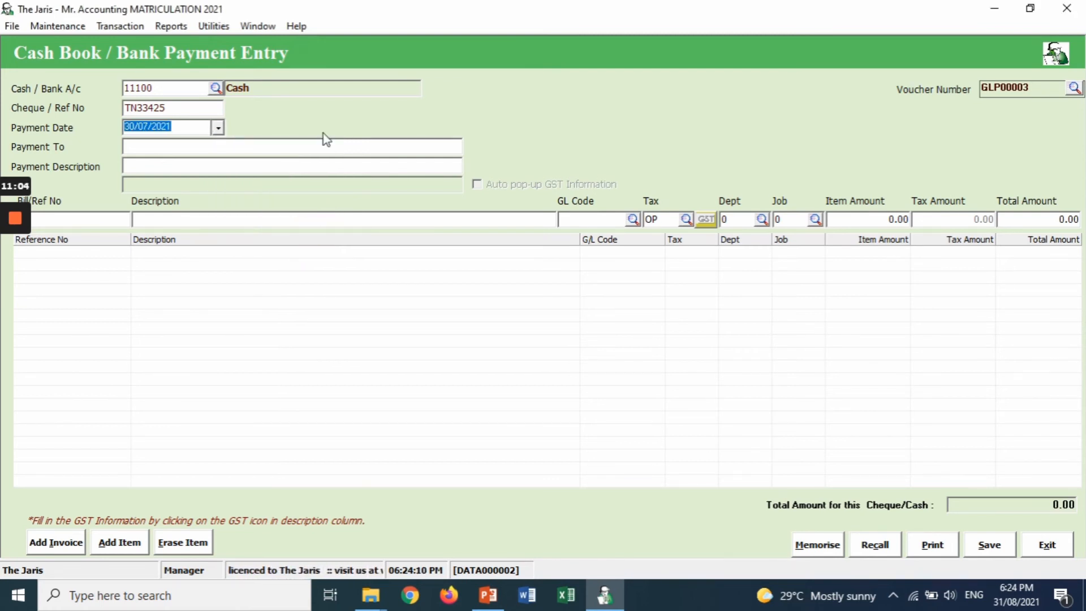
click(324, 150)
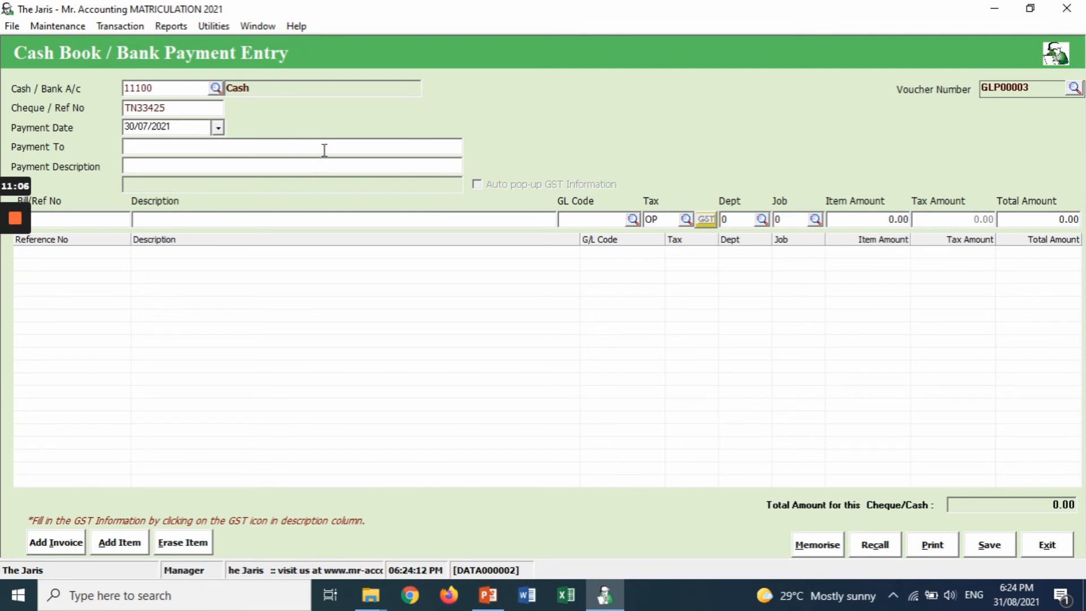
- Enter payee TENAGA with description 'Utilities expense', carried onto the first line item
text(Te)
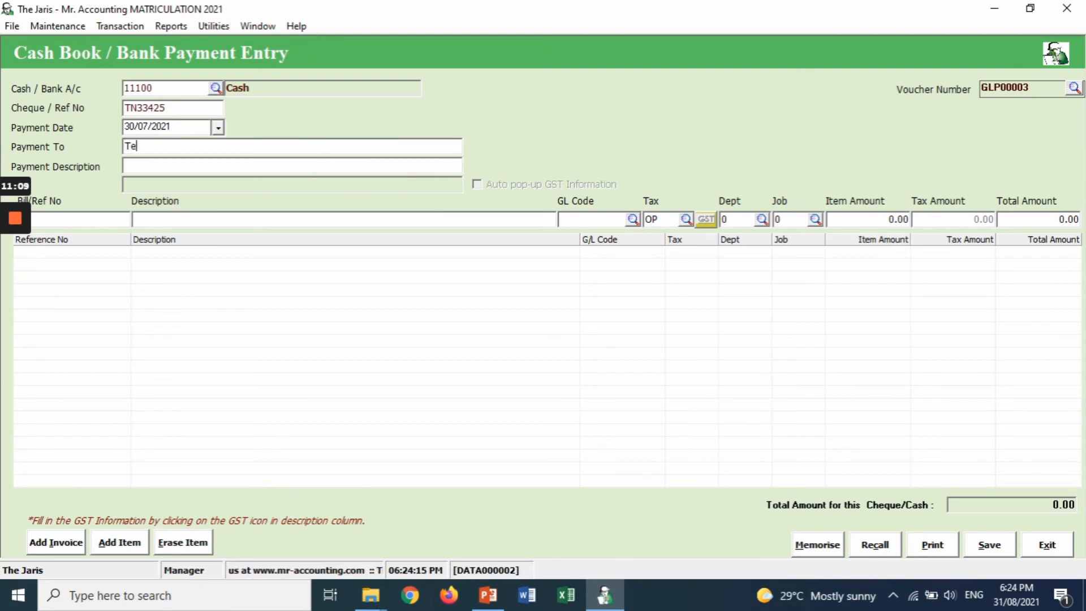
key(BackSpace)
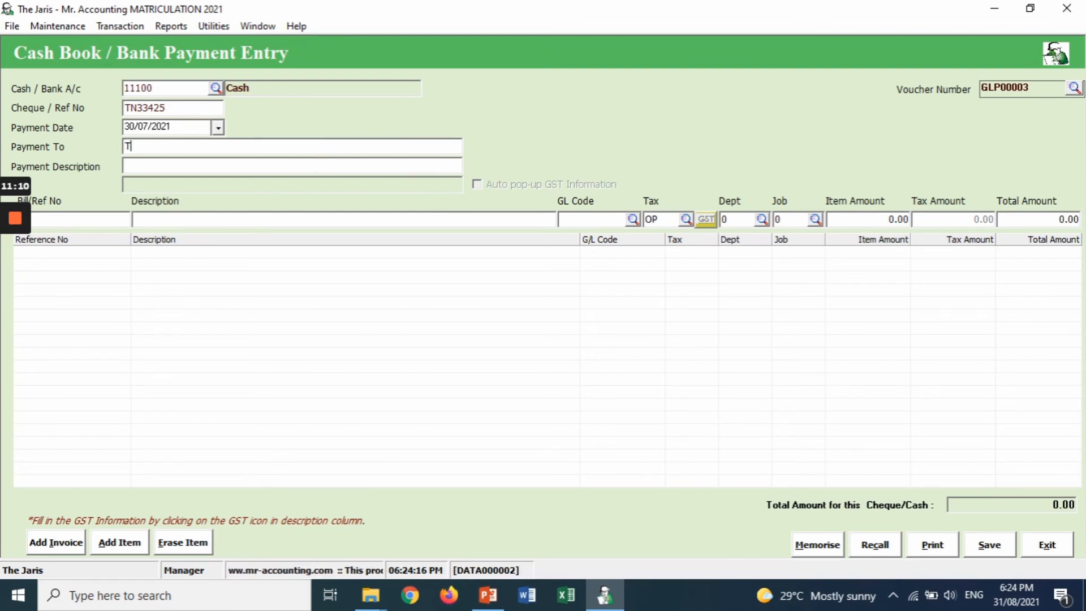
text(EN)
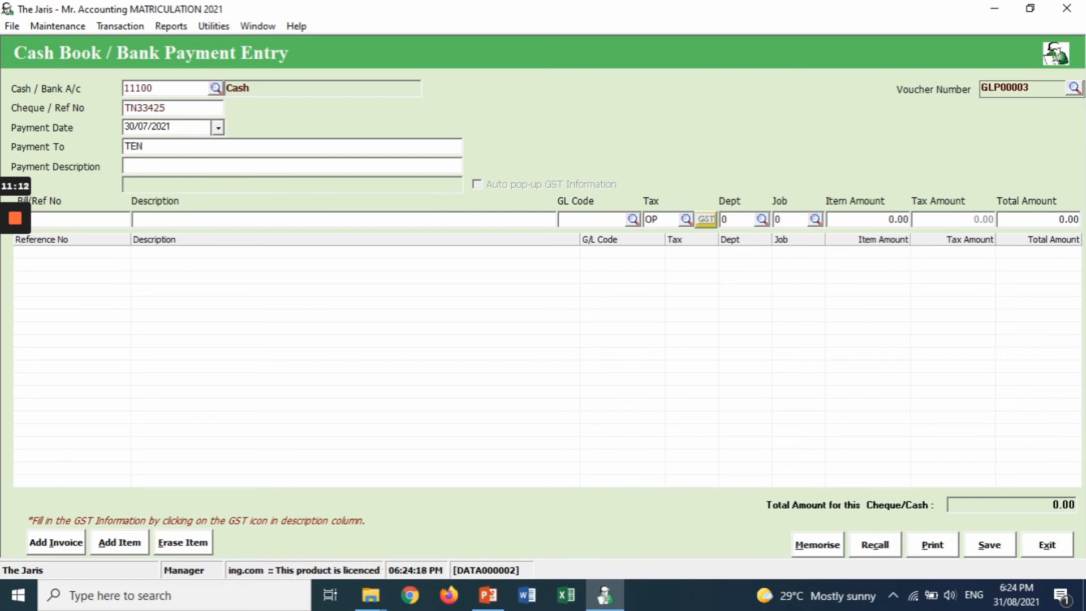
text(AGA)
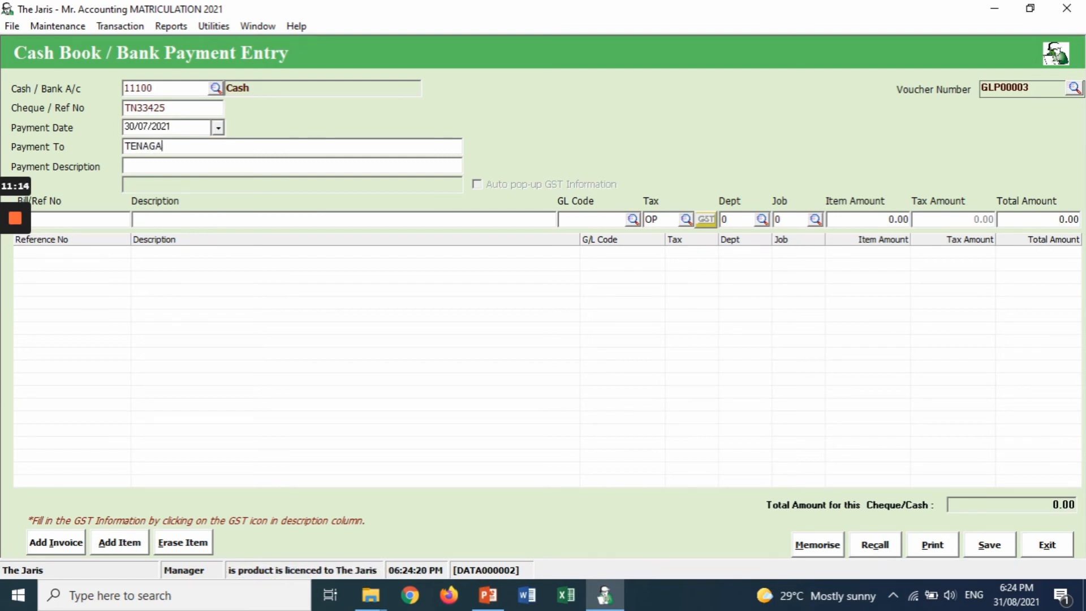
click(326, 165)
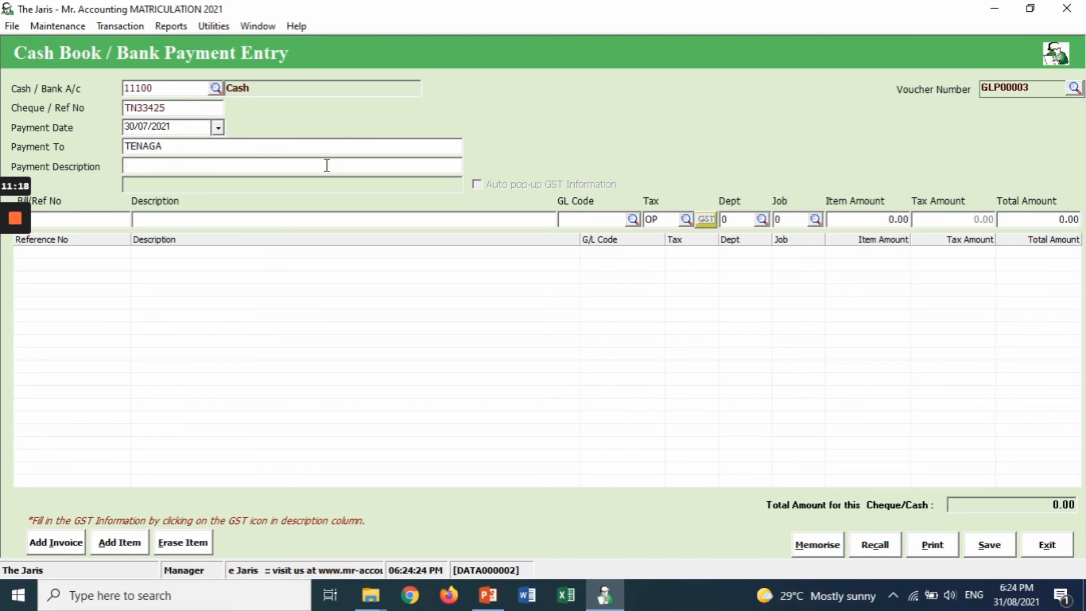
text(Utilit)
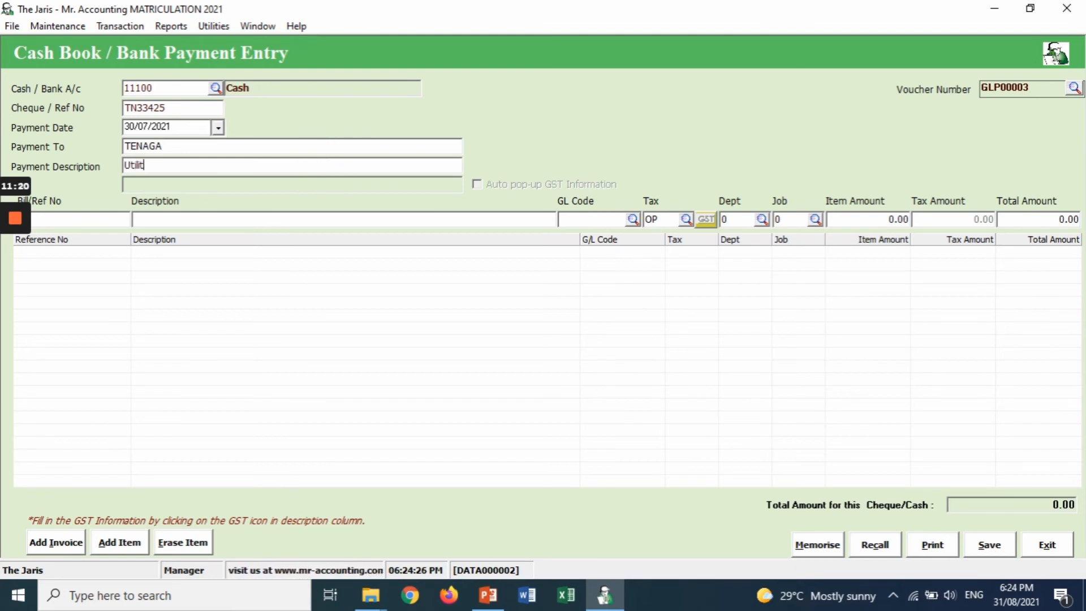
text(ies)
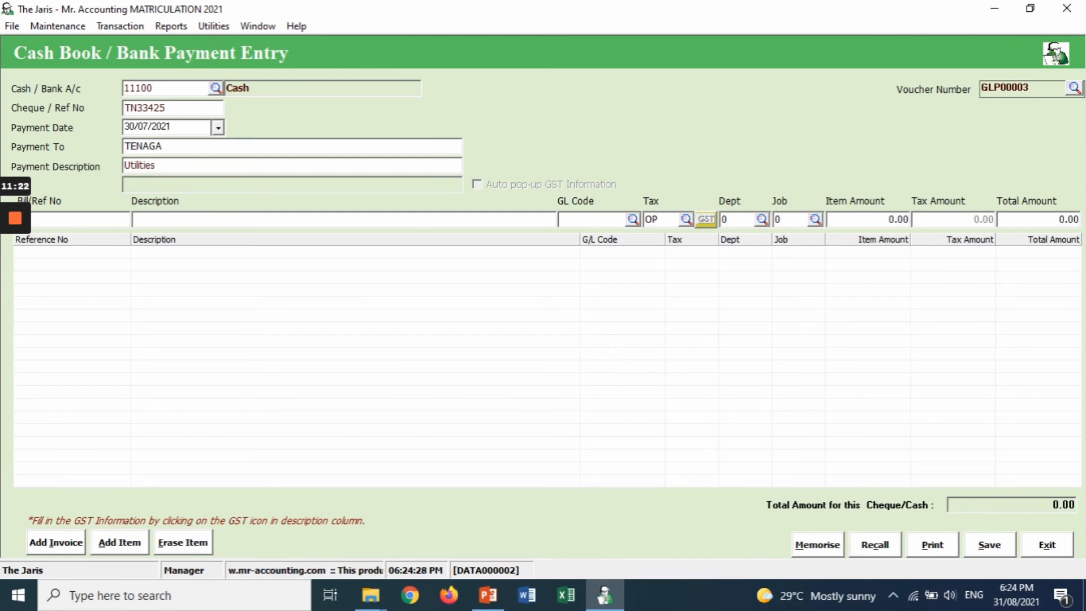
text( expe)
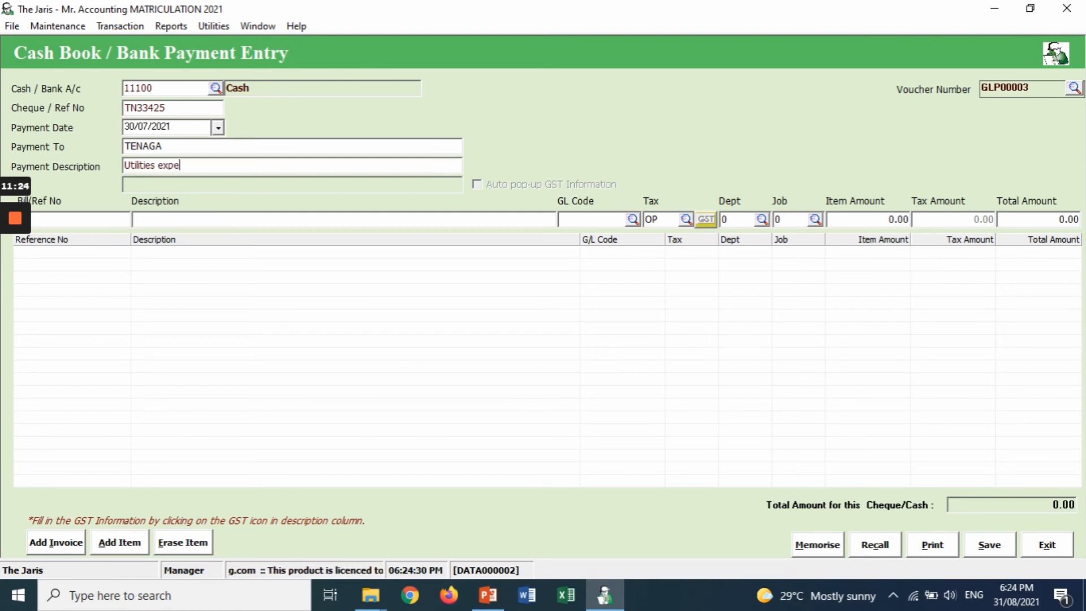
text(nse)
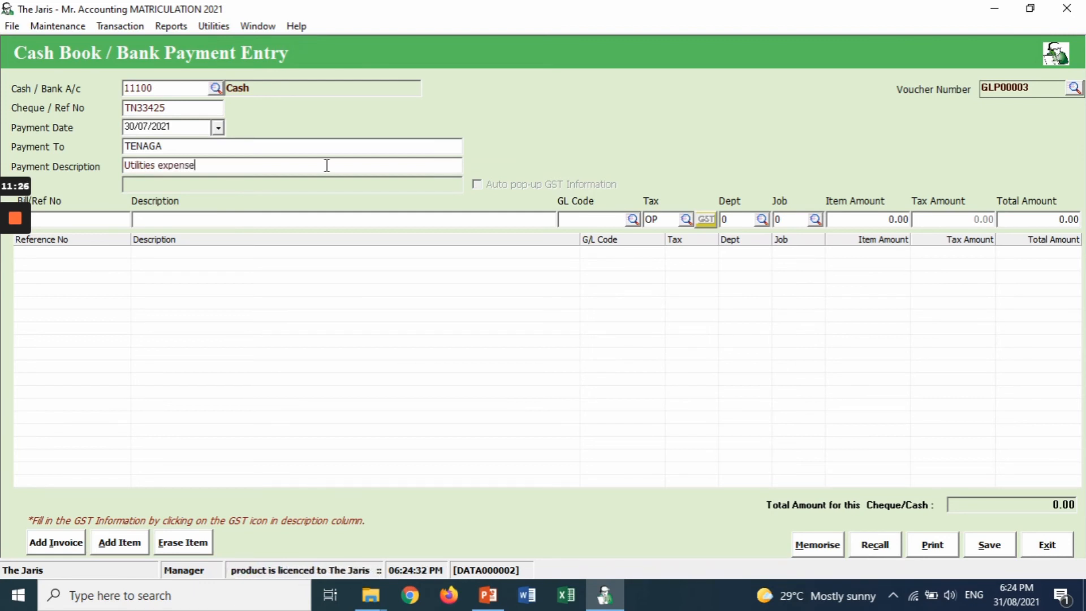
key(Return)
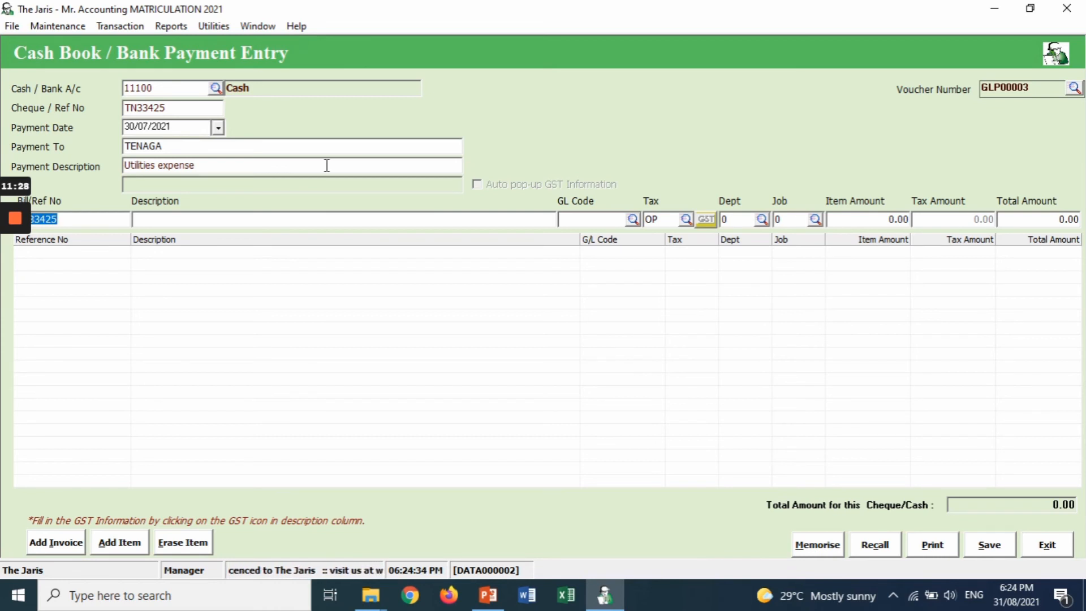
key(Return)
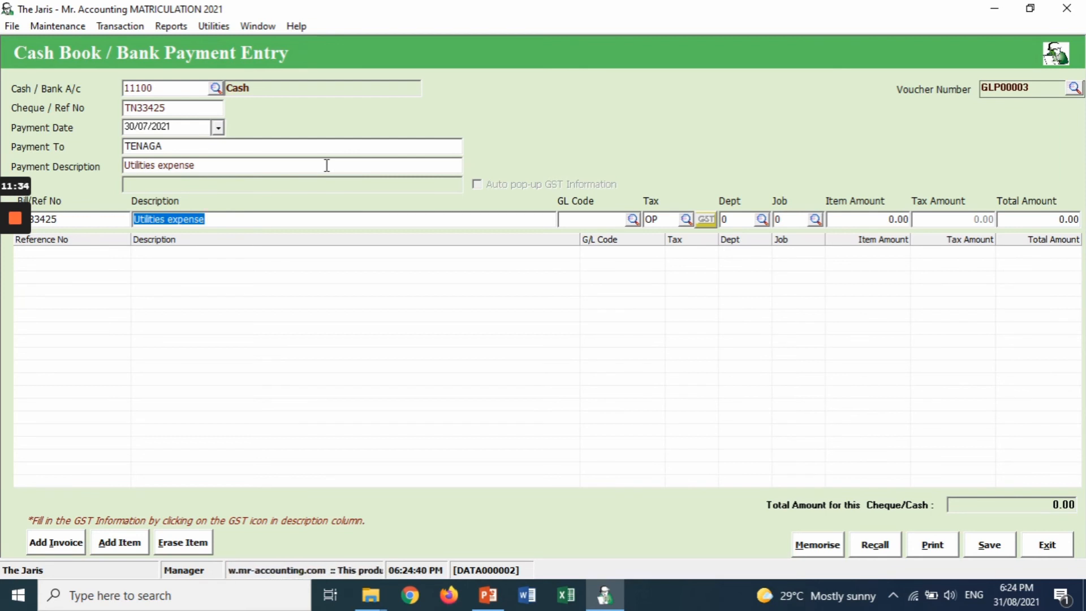
key(Return)
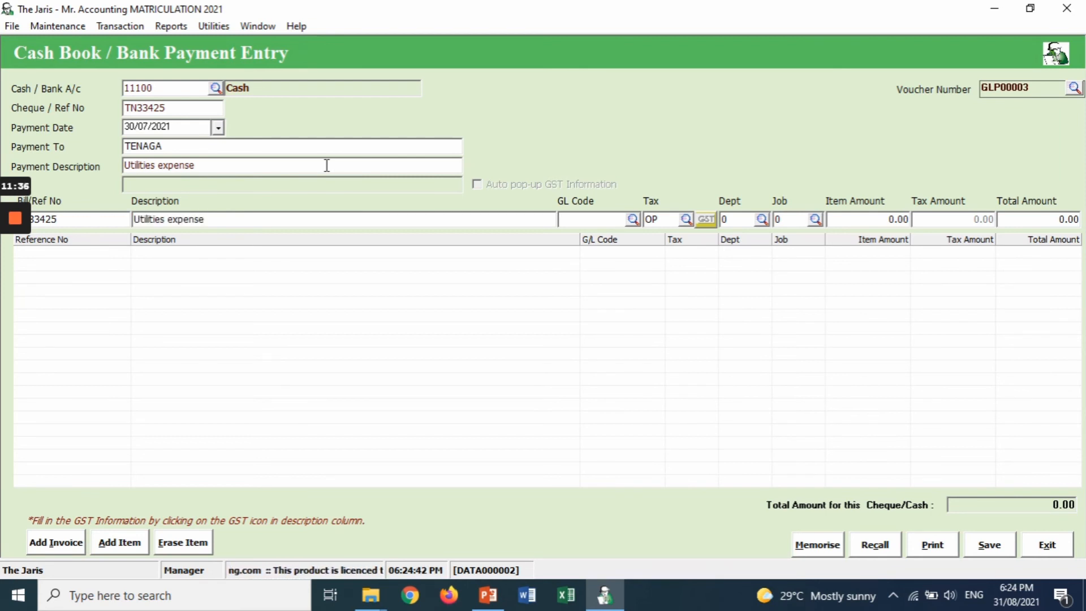
- Assign GL account 72700 Utilities Expenses to the line, found by searching names for 'U'
click(633, 220)
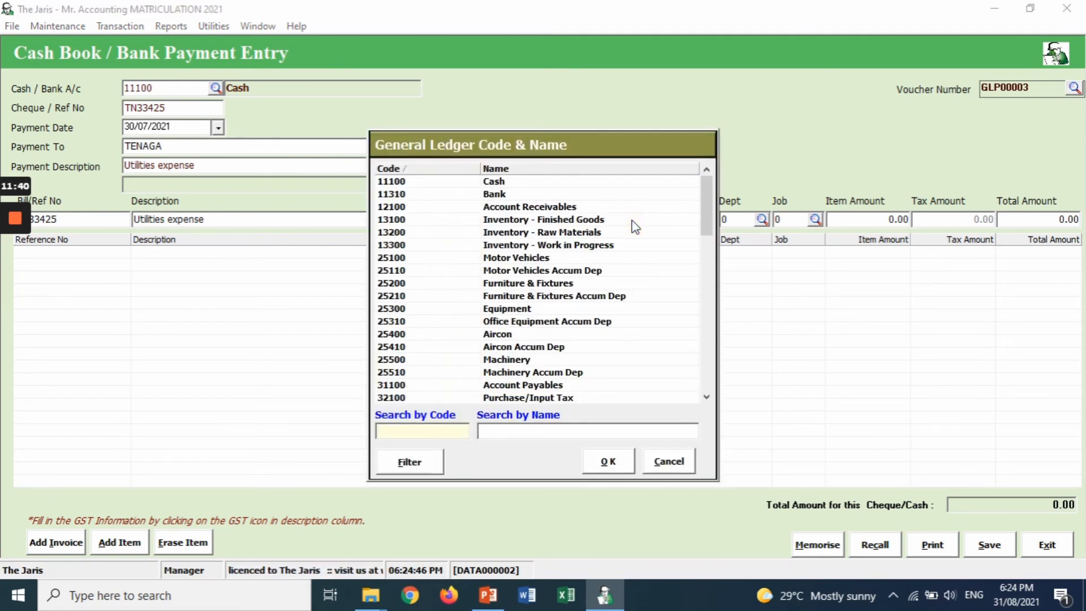
click(509, 436)
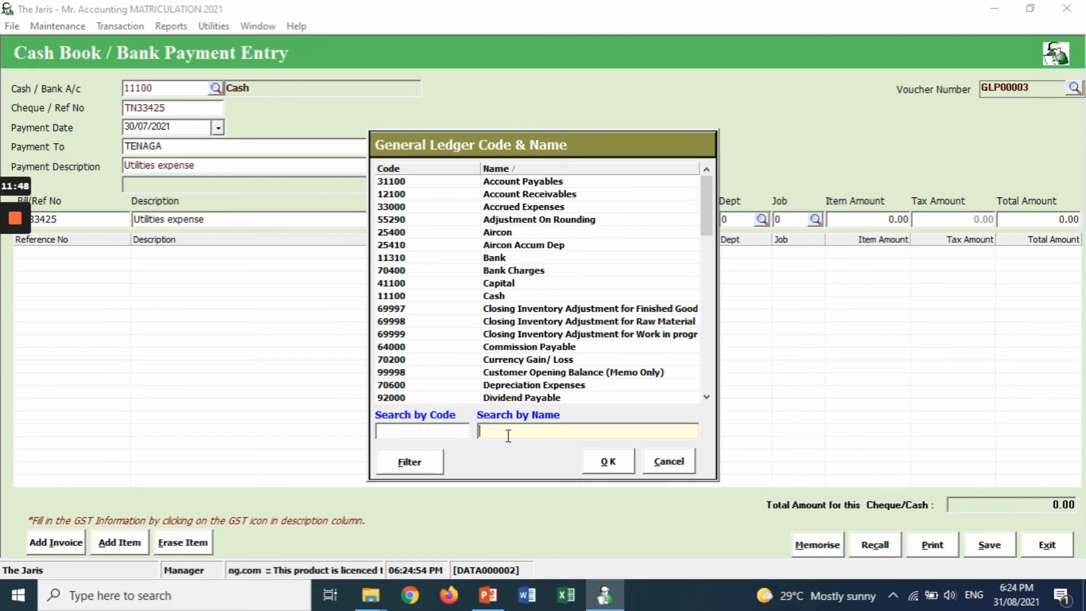
text(U)
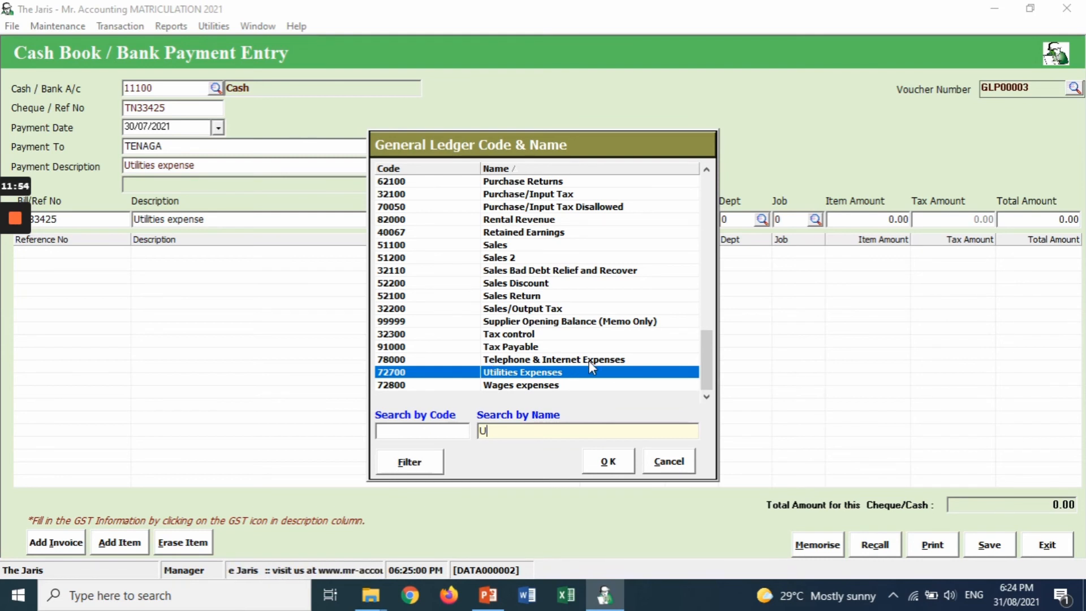
click(608, 461)
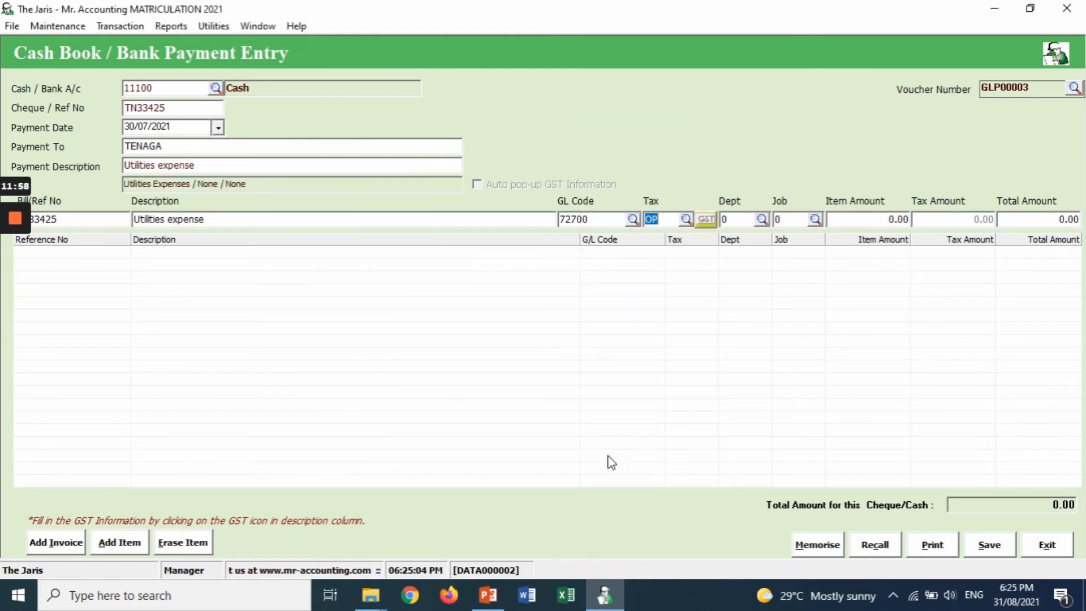
- Add a 520.00 utilities line and save voucher GLP00003
key(Tab)
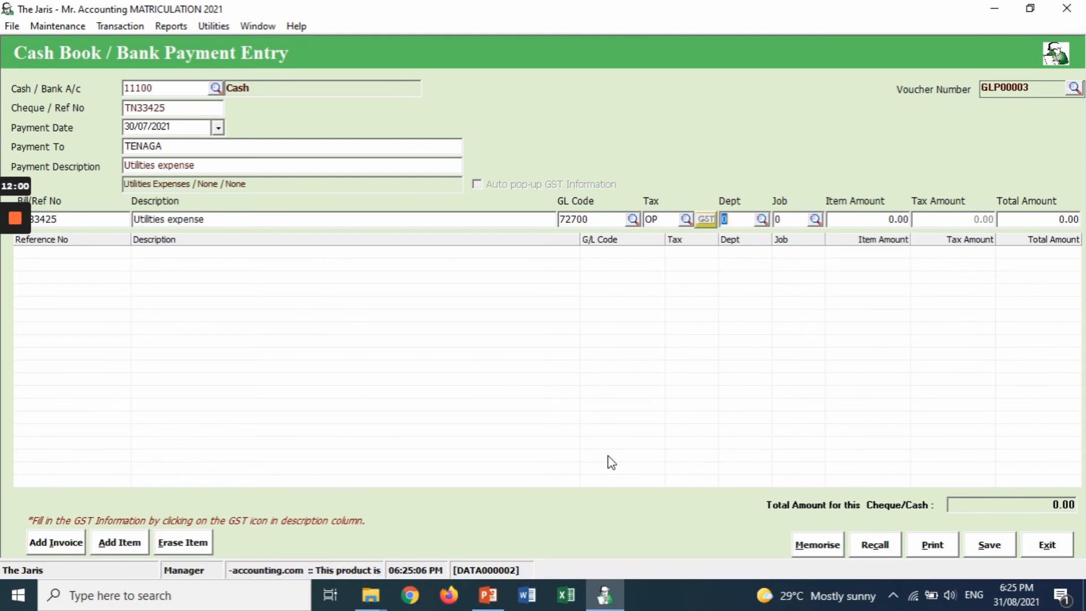
key(Tab)
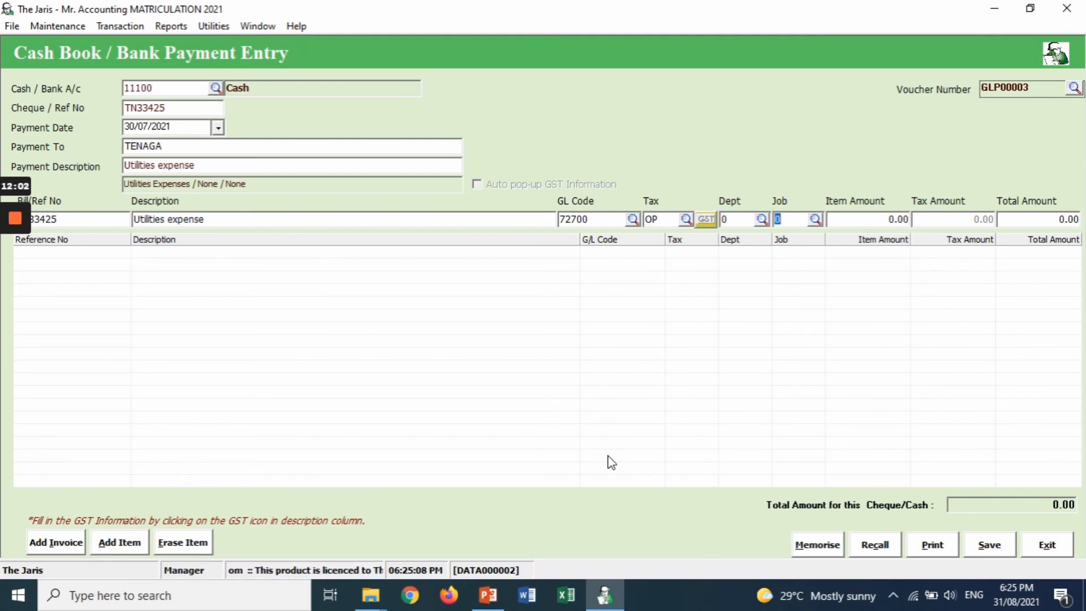
key(Tab)
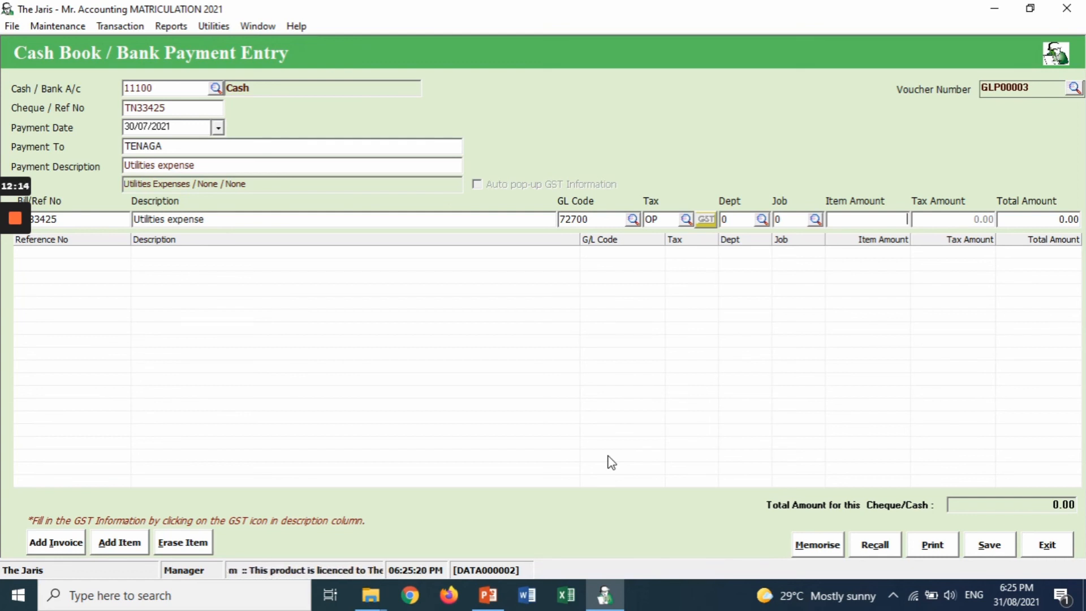
text(520)
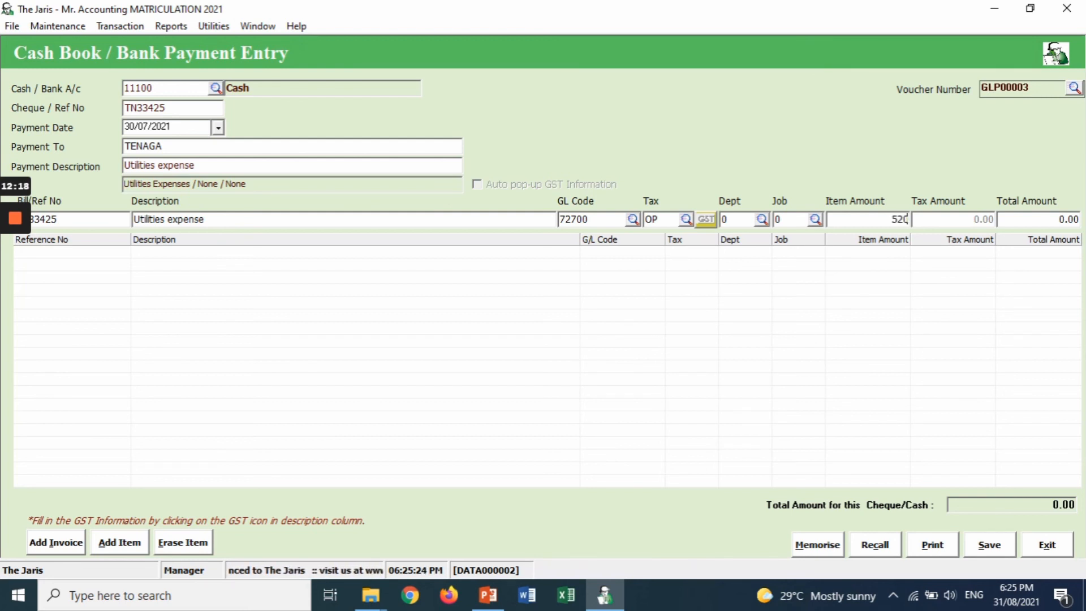
key(Return)
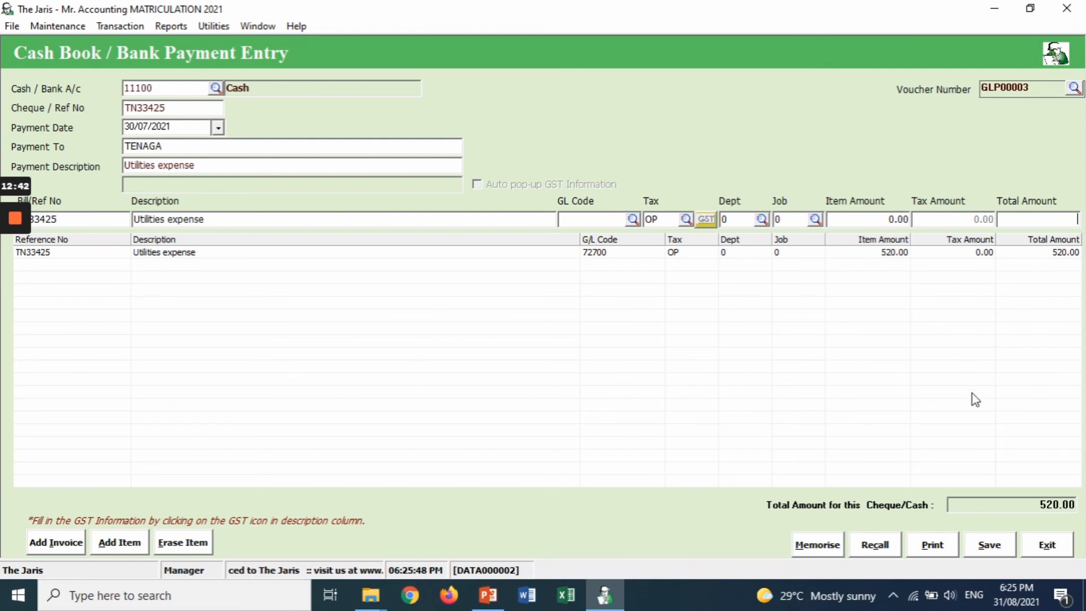
click(989, 548)
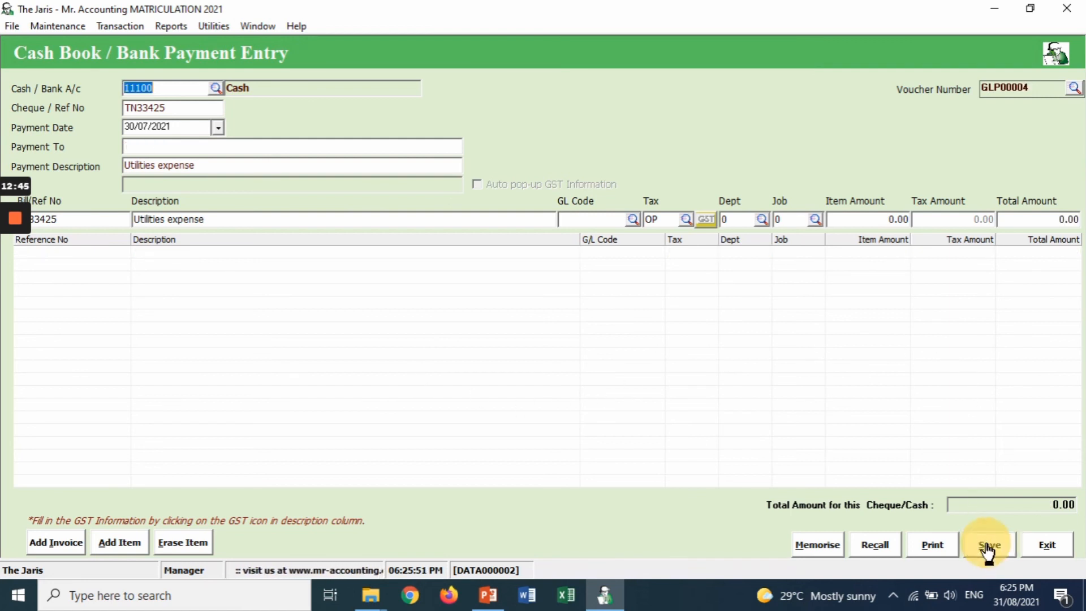
- Close the entry form, review the payment list, then exit General Ledger to the main menu
click(1048, 546)
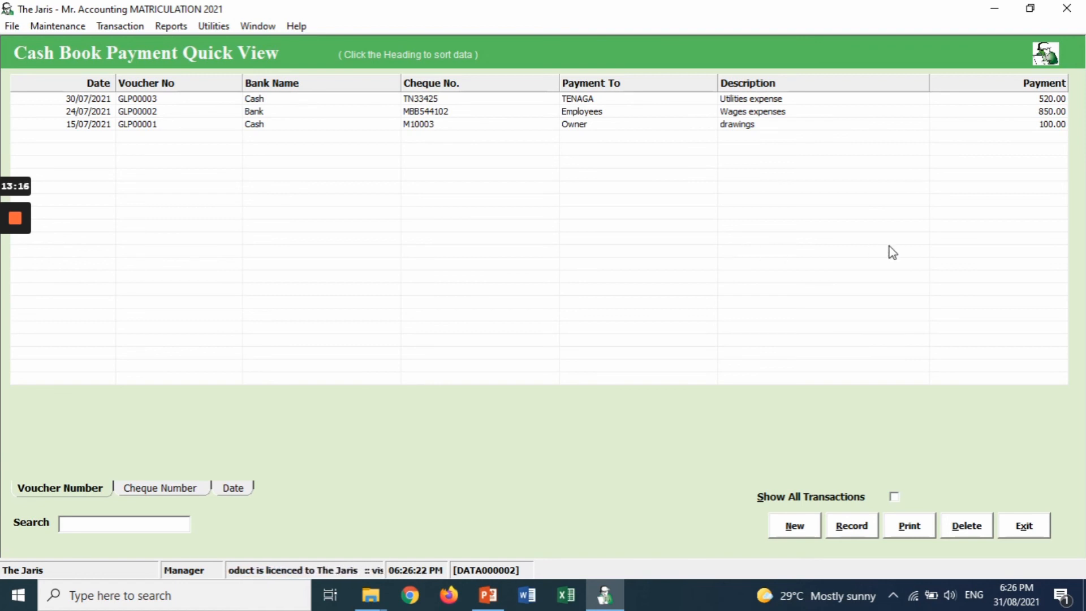
click(1023, 529)
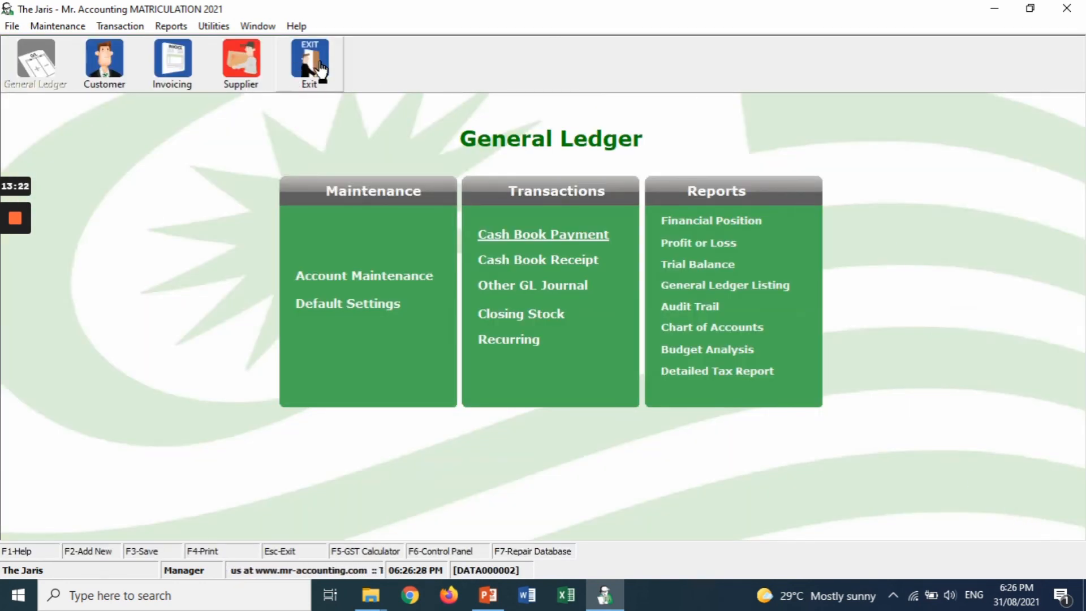
click(320, 67)
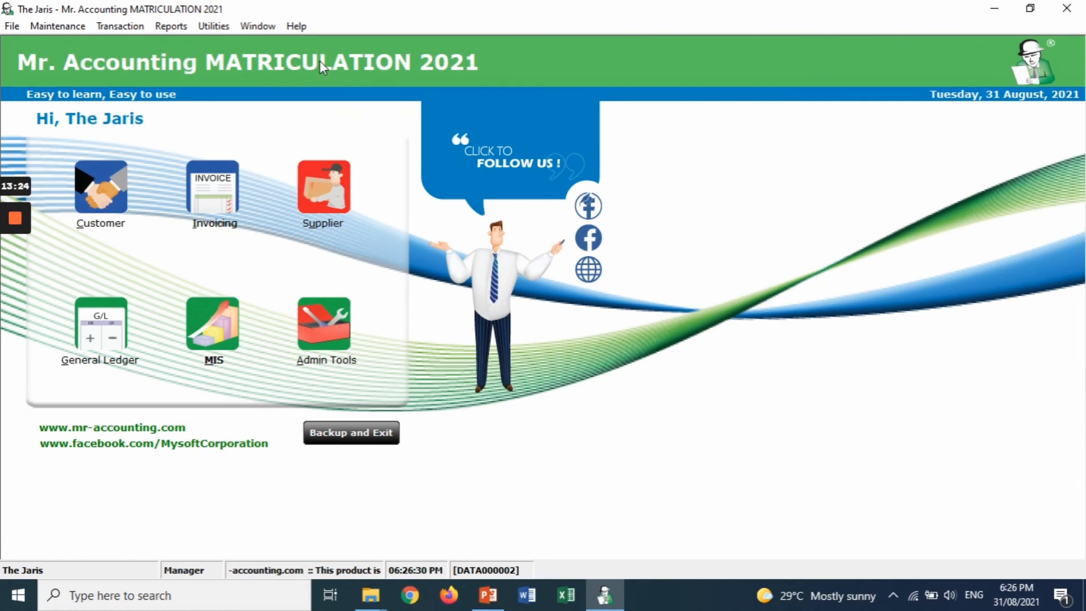